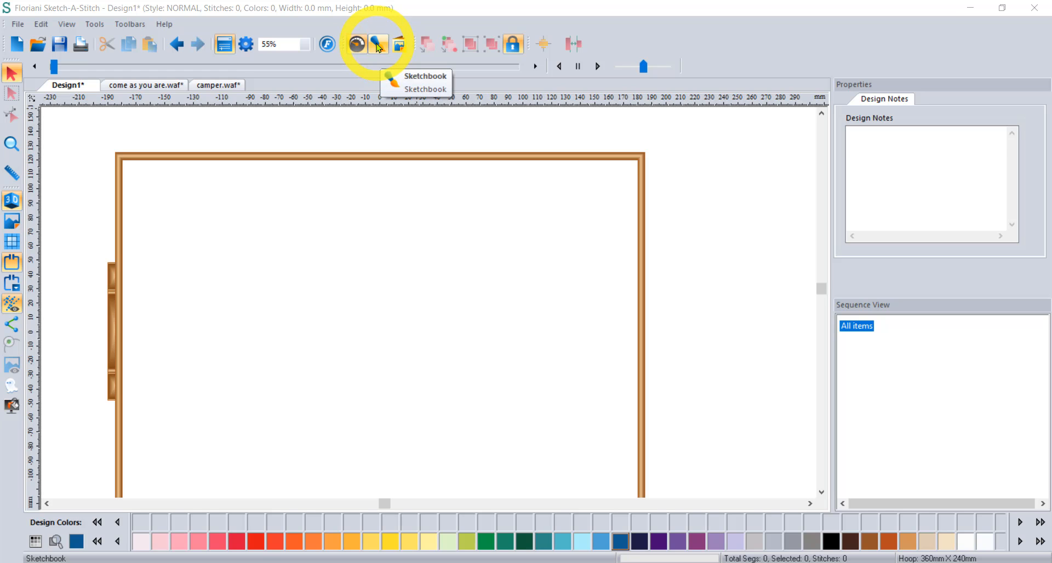
pyautogui.click(378, 48)
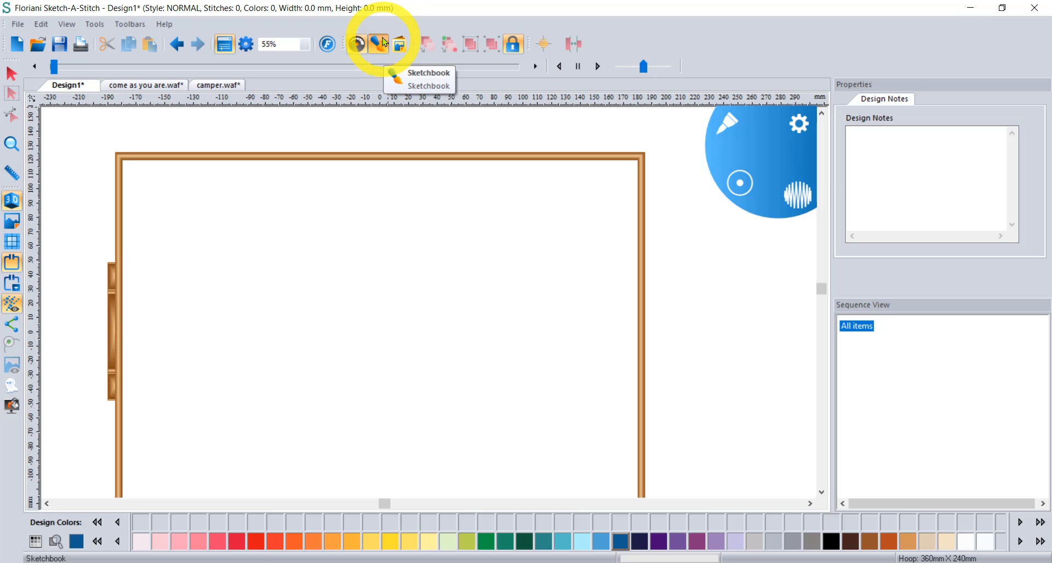
pyautogui.click(357, 44)
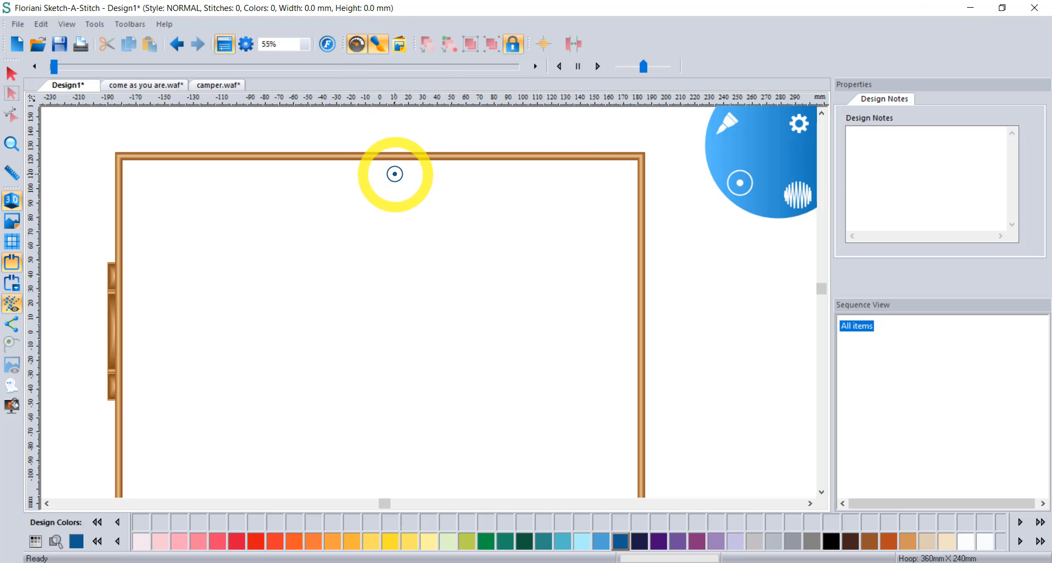
pyautogui.click(377, 49)
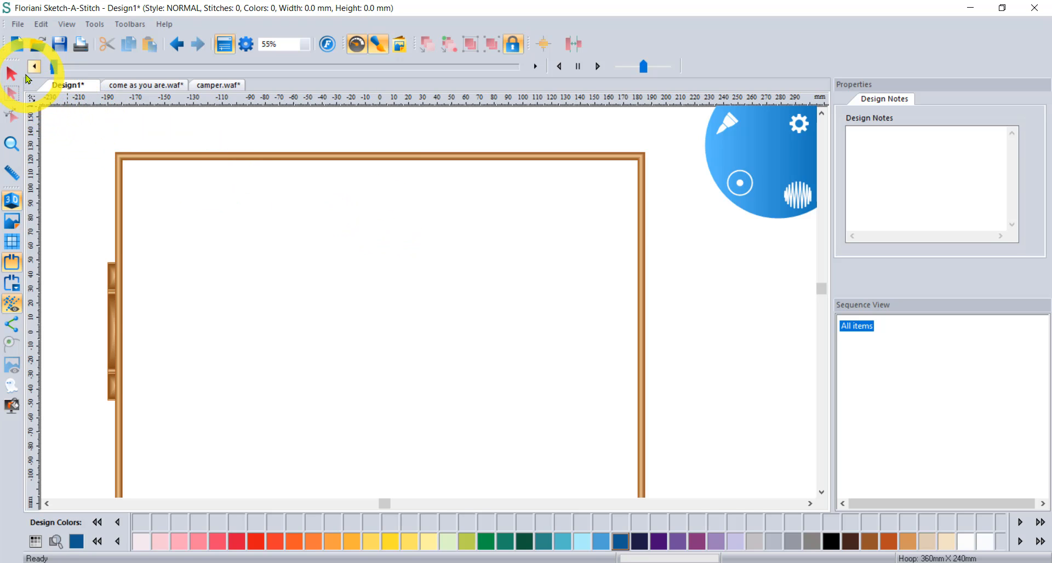
pyautogui.click(11, 74)
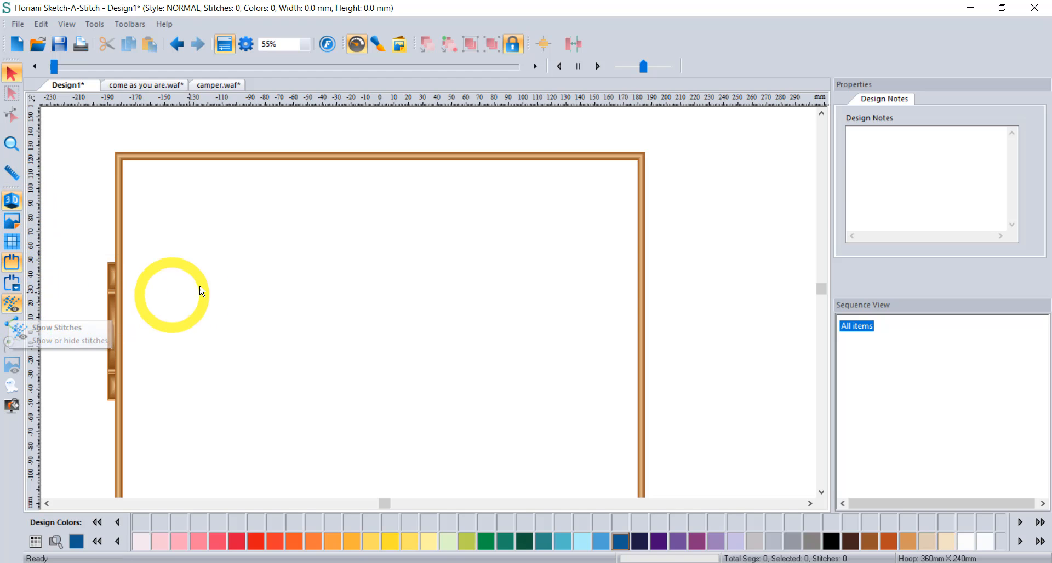
# - Turn on Sketchbook and draw a nearly horizontal stroke about 80 mm long in the hoop's upper left with the first brush type
pyautogui.click(380, 43)
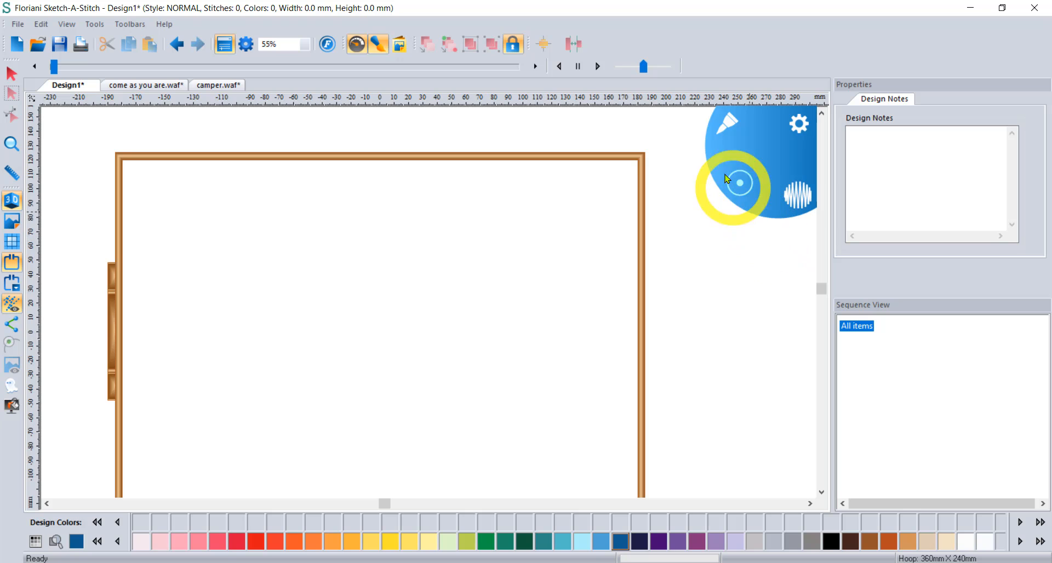
pyautogui.click(723, 129)
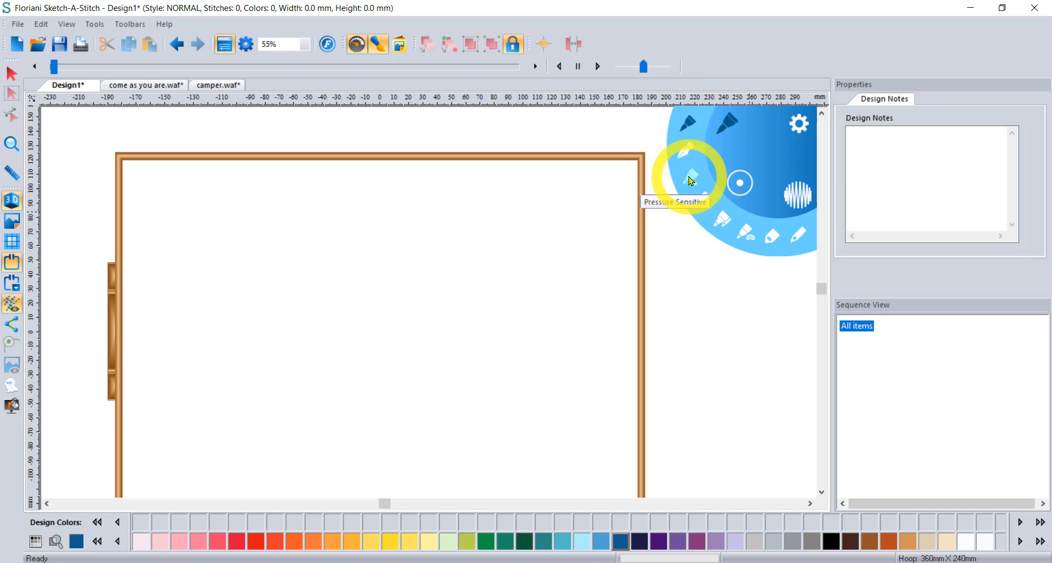
pyautogui.click(688, 125)
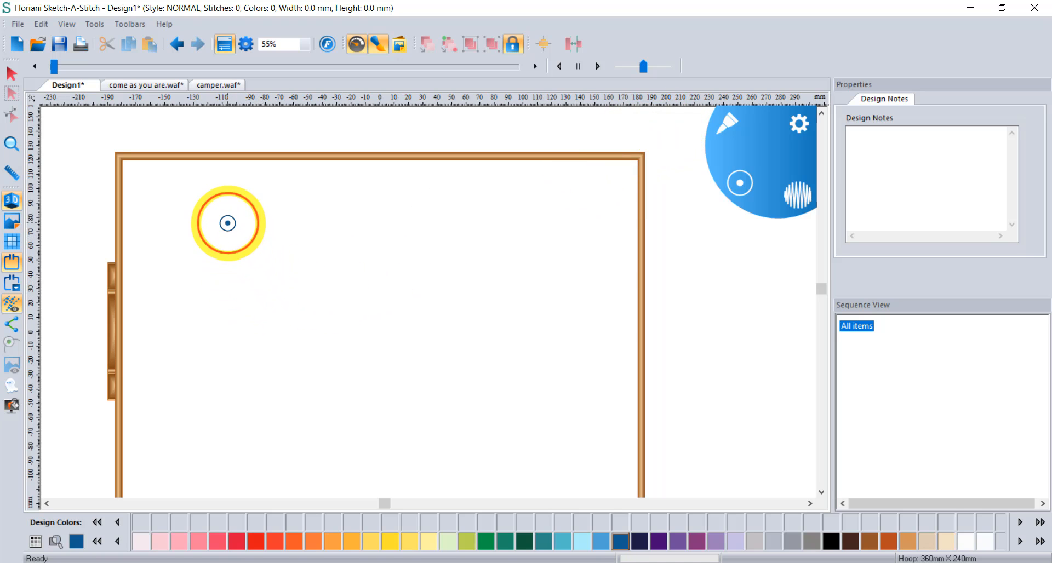
pyautogui.moveTo(228, 223); pyautogui.dragTo(343, 234)
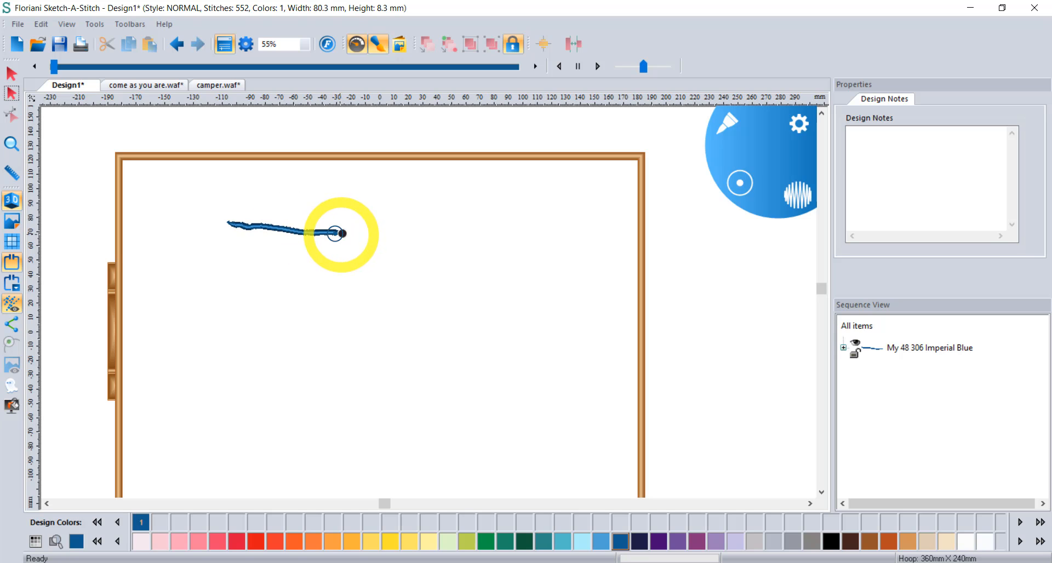
# - Examine the stitches at the stroke's tapered starting end close up
pyautogui.click(12, 144)
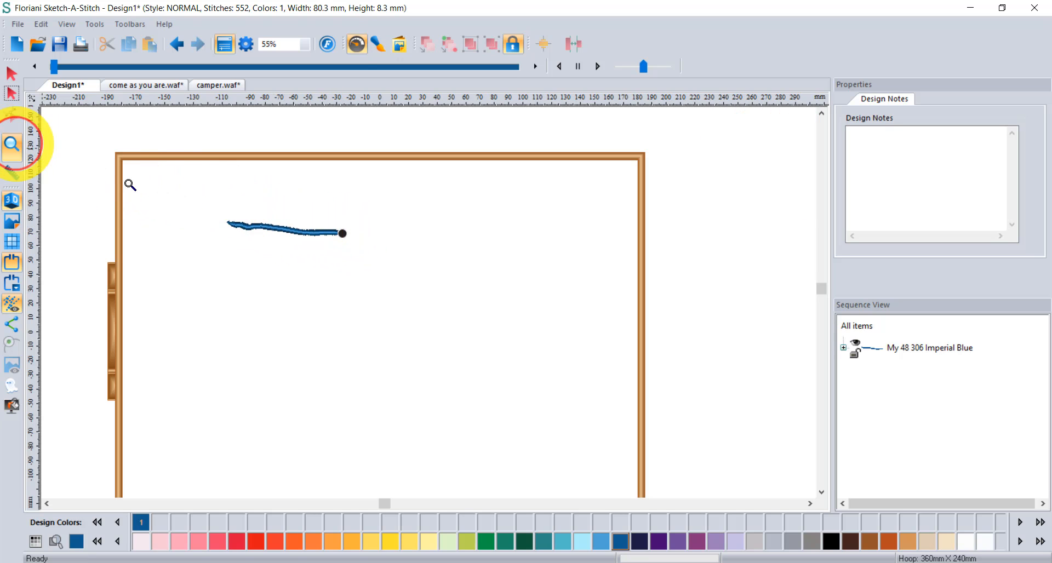
pyautogui.moveTo(193, 194); pyautogui.dragTo(386, 268)
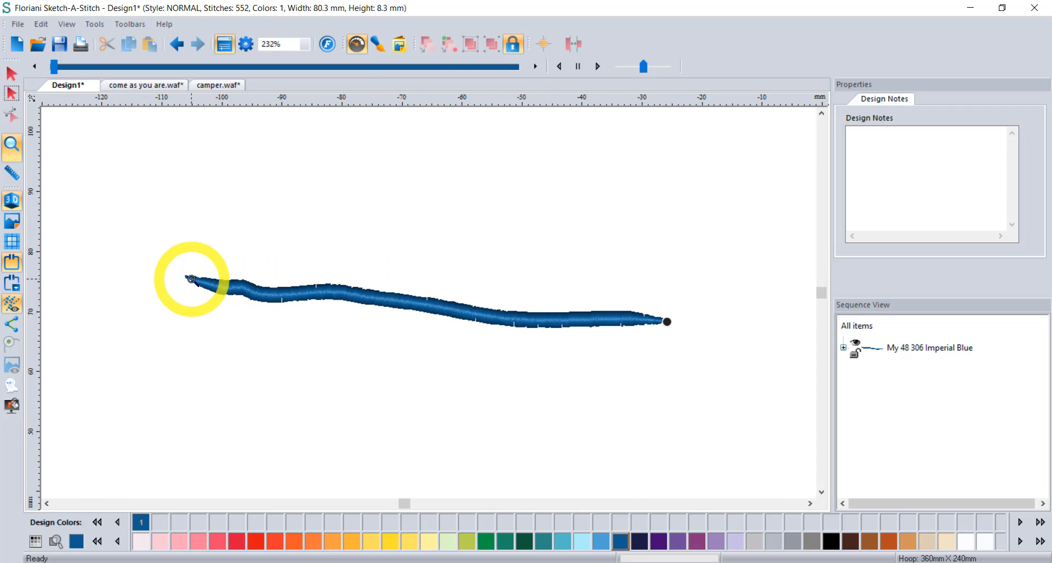
pyautogui.moveTo(170, 258); pyautogui.dragTo(267, 325)
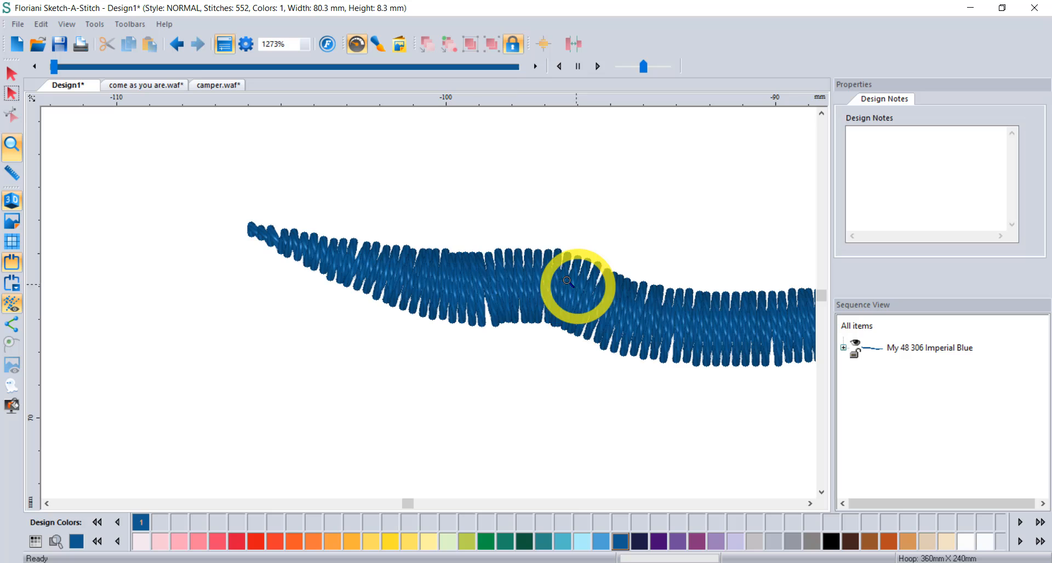
pyautogui.click(16, 77)
pyautogui.click(16, 77)
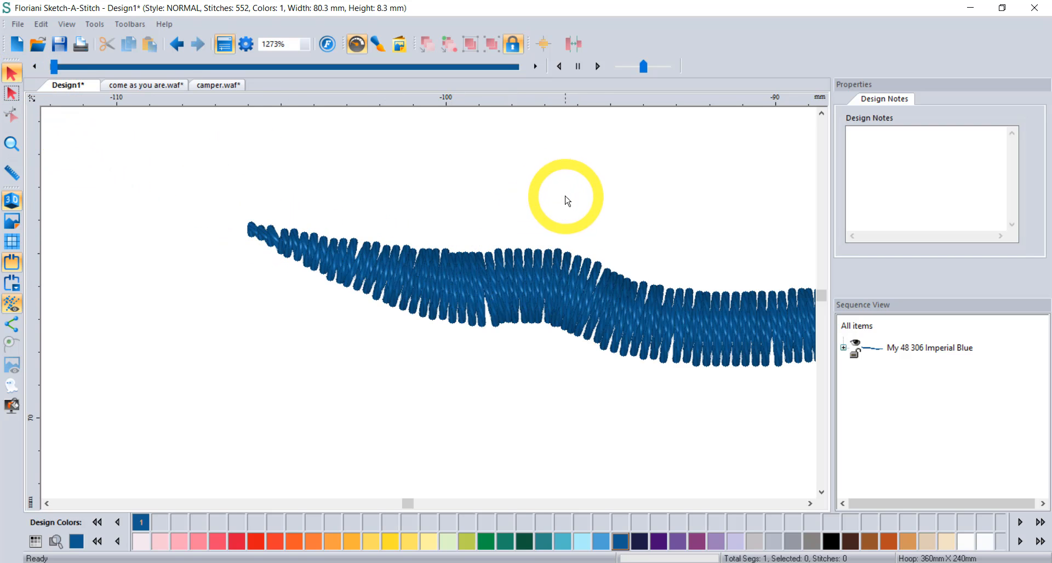
pyautogui.scroll(-1, 580, 215)
pyautogui.scroll(-1, 582, 219)
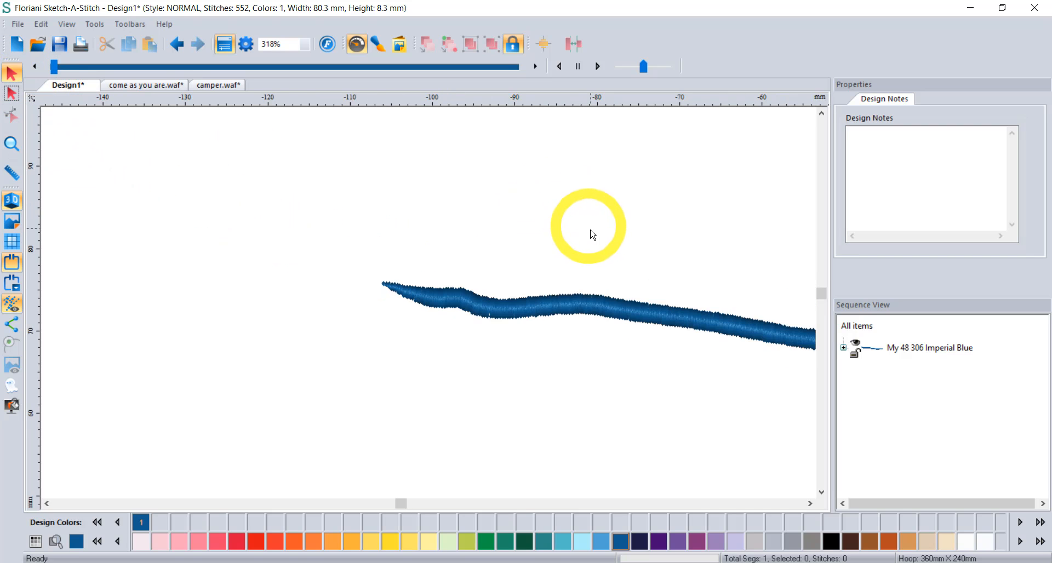
# - Draw a C-shaped Sketchbook stroke about 26 mm tall left of the horizontal stroke with the first brush type
pyautogui.click(377, 45)
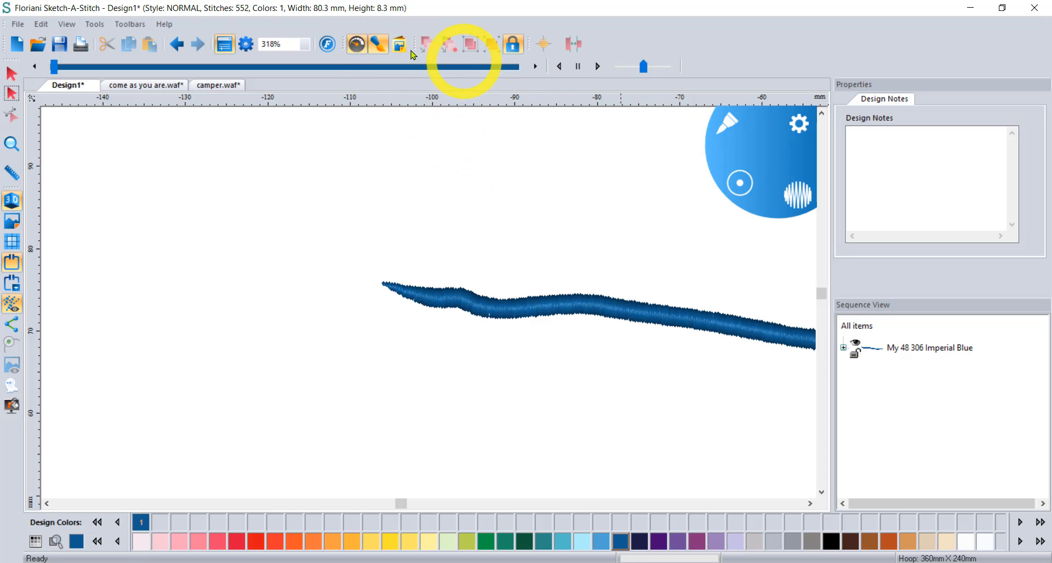
pyautogui.click(727, 121)
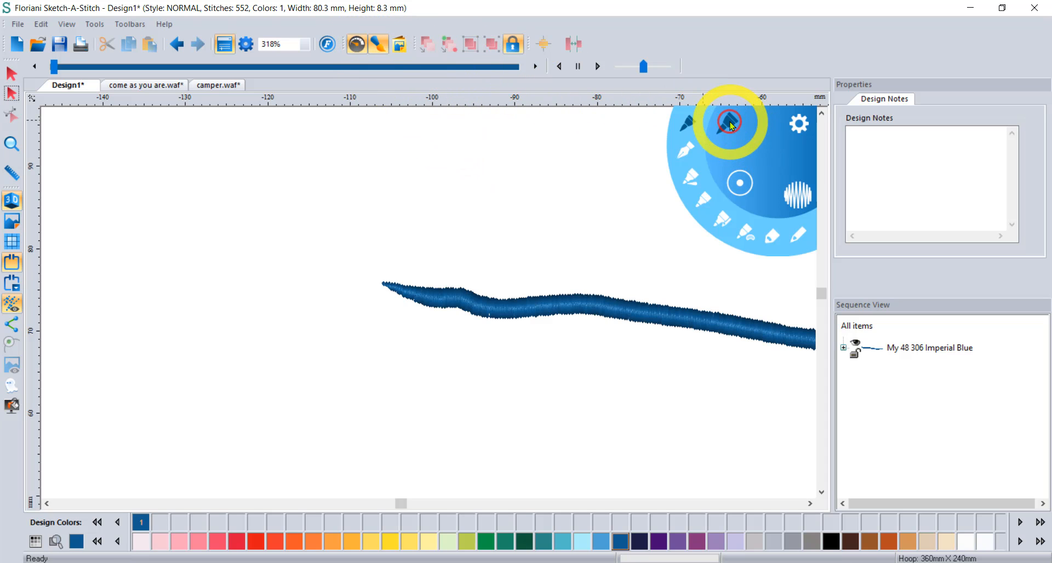
pyautogui.click(691, 123)
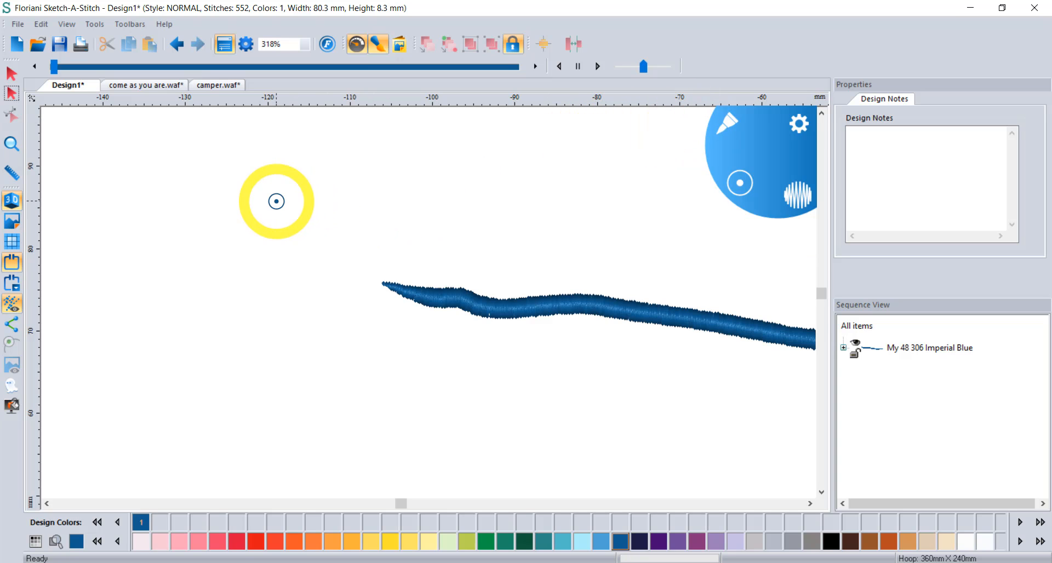
pyautogui.moveTo(277, 201)
pyautogui.mouseDown()
pyautogui.moveTo(241, 318)
pyautogui.moveTo(365, 415)
pyautogui.mouseUp()
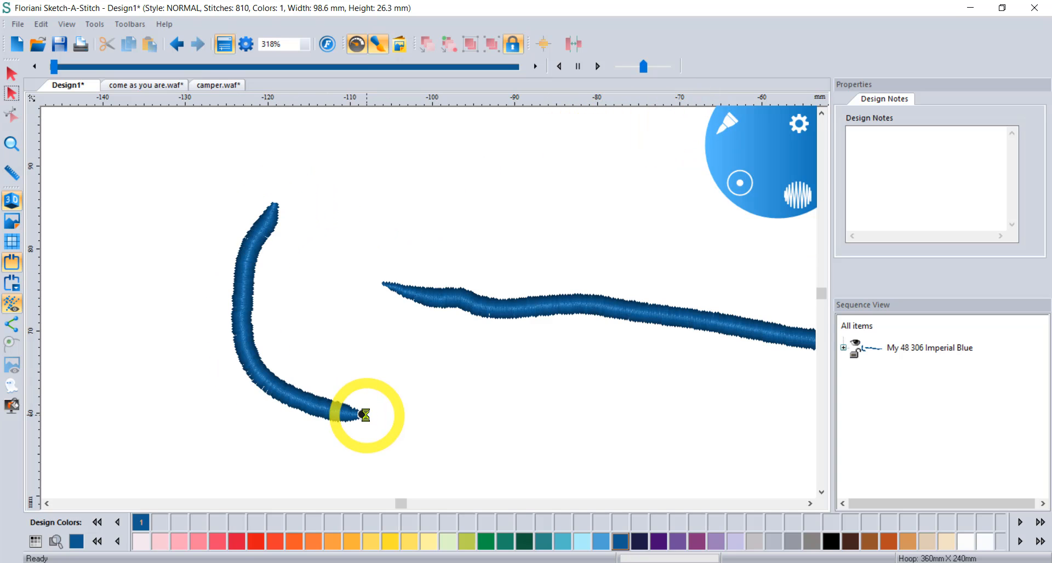
# - Set the second-largest brush size and draw a thick stroke about 30 mm long above the horizontal stroke
pyautogui.click(743, 190)
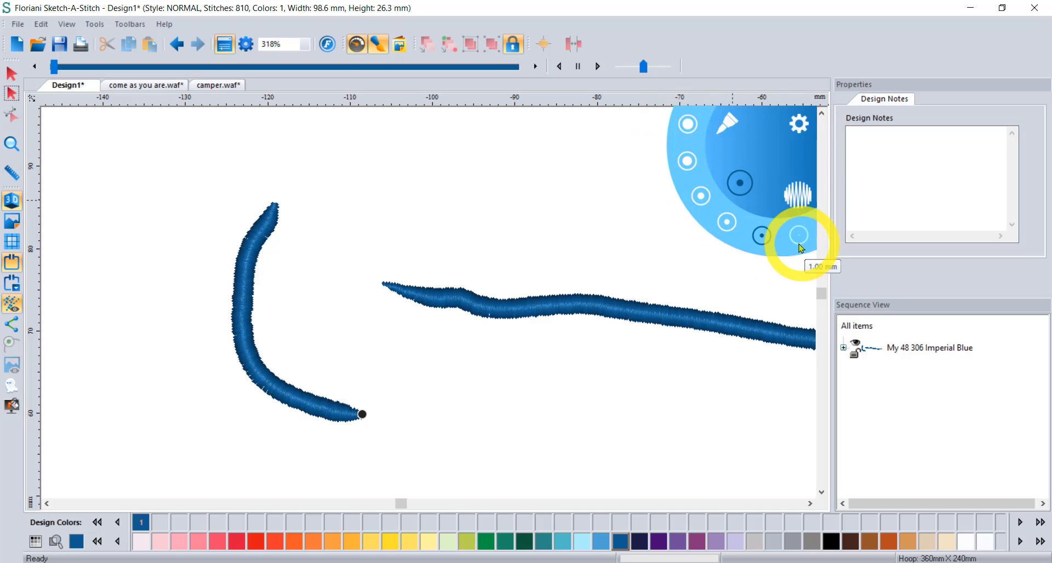
pyautogui.click(688, 160)
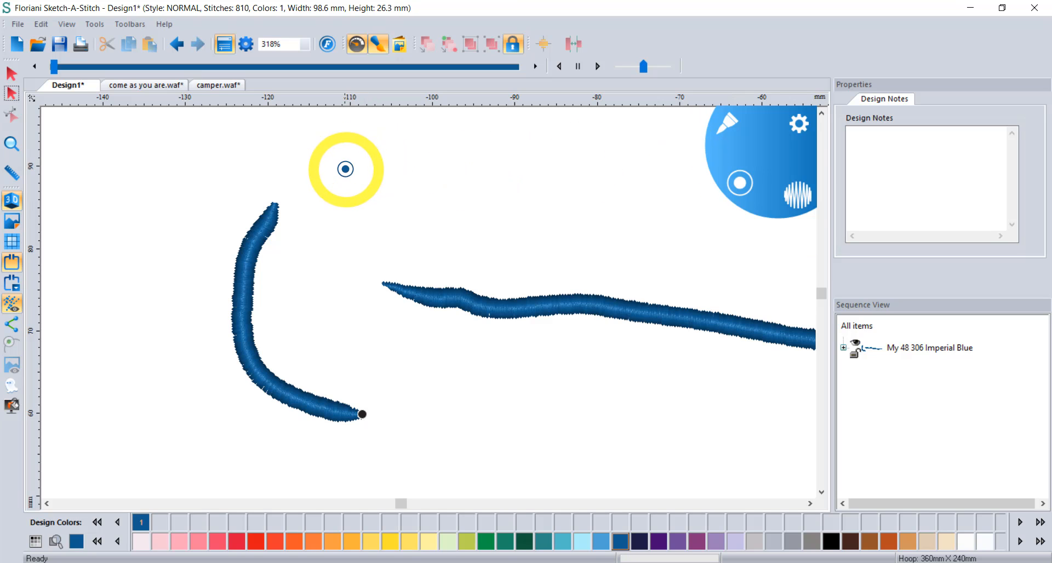
pyautogui.moveTo(344, 170); pyautogui.dragTo(610, 201)
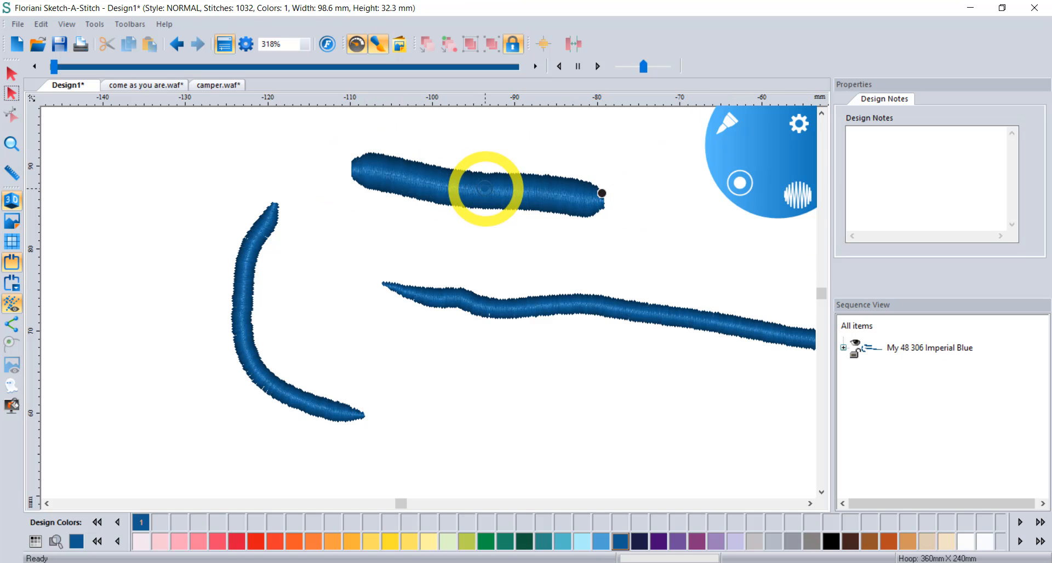
# - Set the brush size to 1.00 mm and draw a thin stroke about 21 mm long just below the thick one
pyautogui.click(727, 123)
pyautogui.click(737, 193)
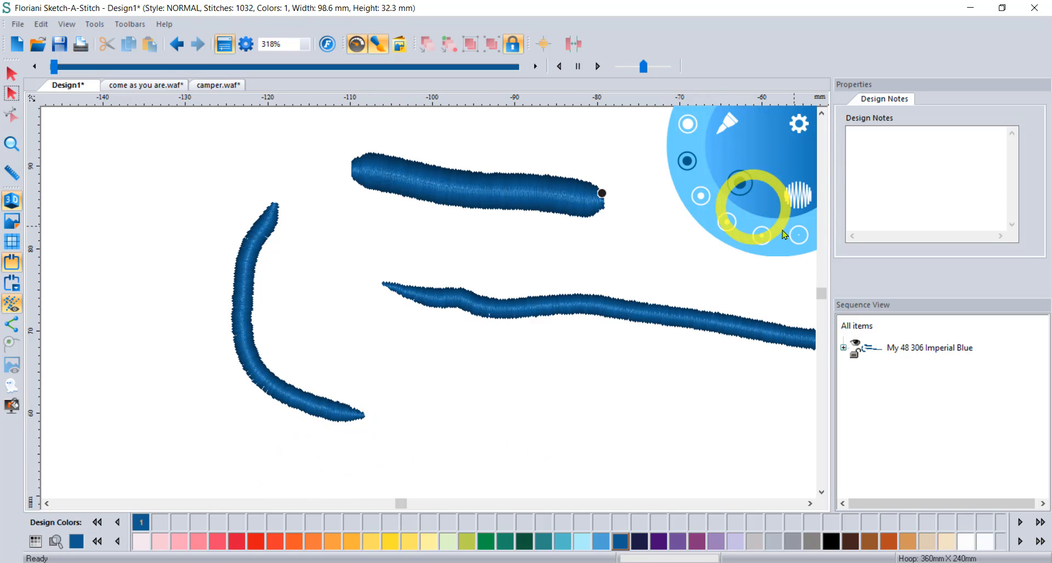
pyautogui.moveTo(411, 245); pyautogui.dragTo(588, 253)
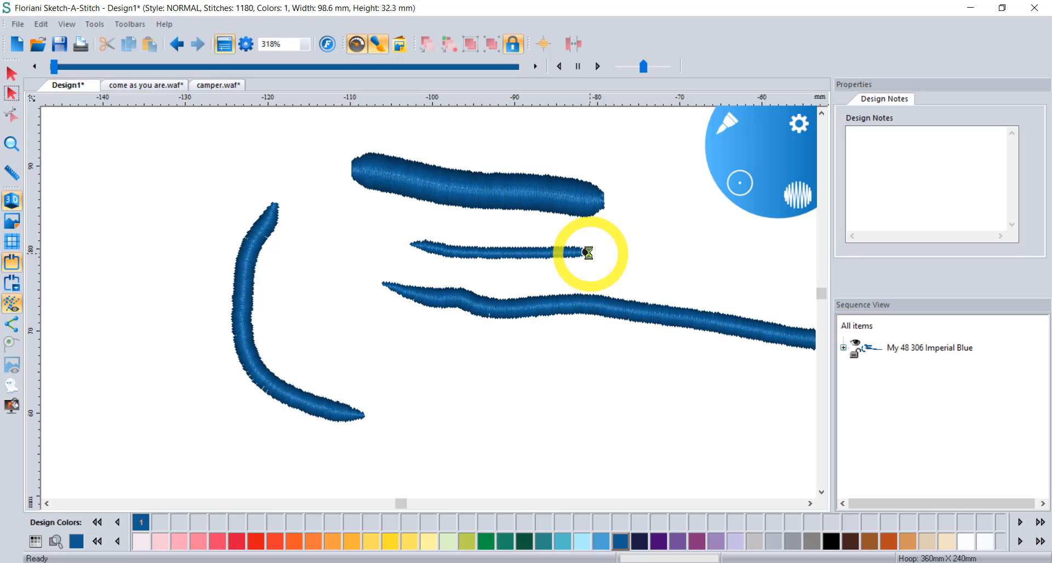
# - Draw a short stroke at 0.30 mm density below the long stroke, and an open zigzag stroke beneath it at the second-sparsest density
pyautogui.click(799, 196)
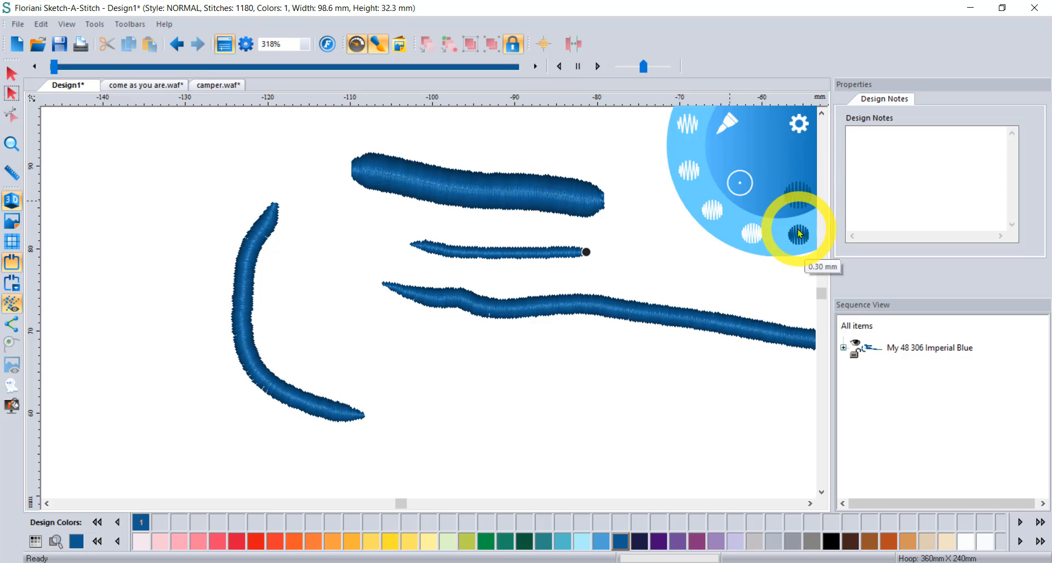
pyautogui.click(798, 234)
pyautogui.moveTo(517, 373); pyautogui.dragTo(650, 378)
pyautogui.click(683, 180)
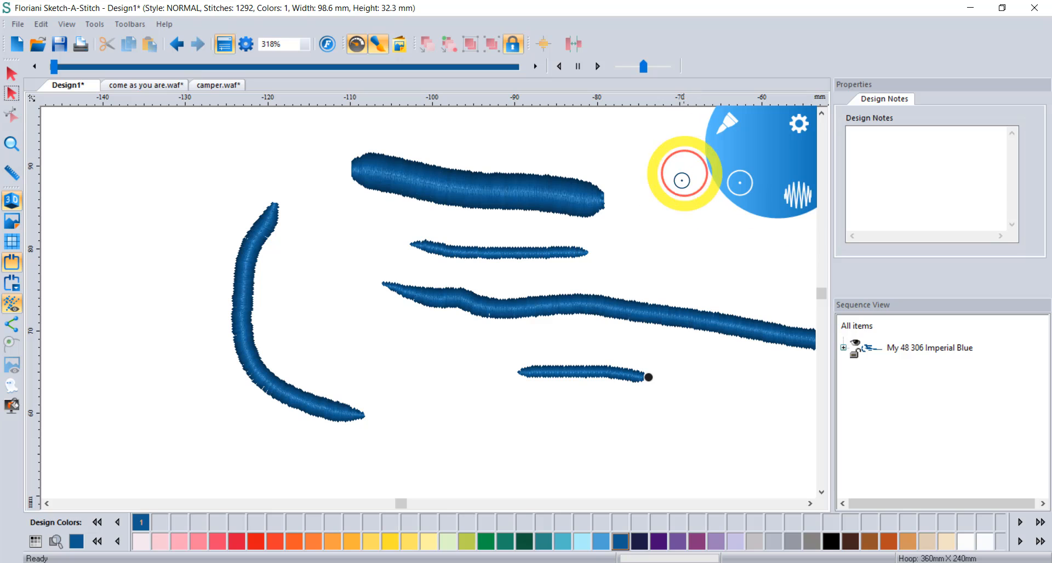
pyautogui.moveTo(513, 418); pyautogui.dragTo(683, 433)
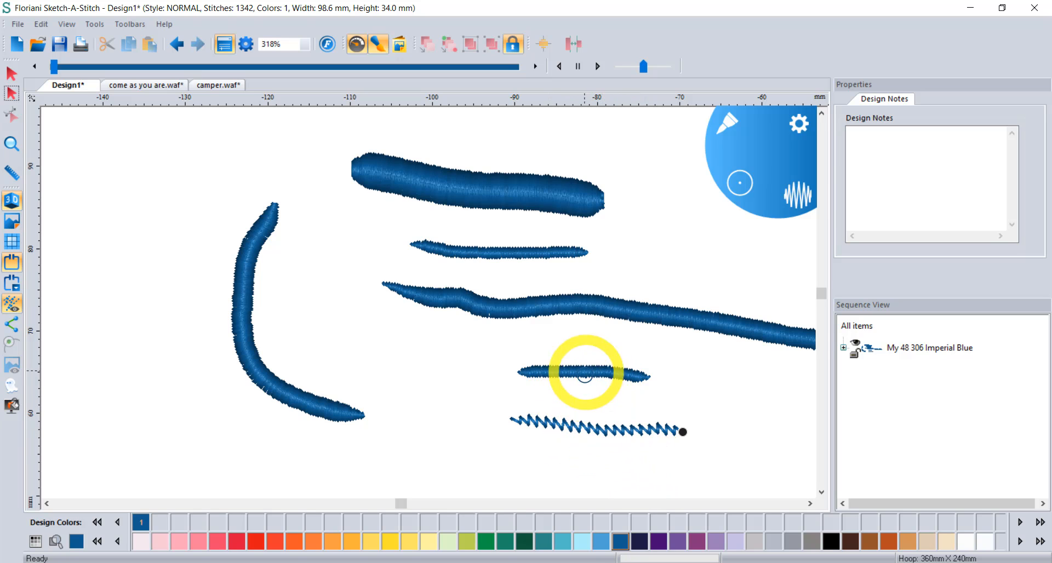
# - Set the second-densest stitch density and draw an S-shaped stroke about 23 mm tall left of the C-shaped curve
pyautogui.click(798, 193)
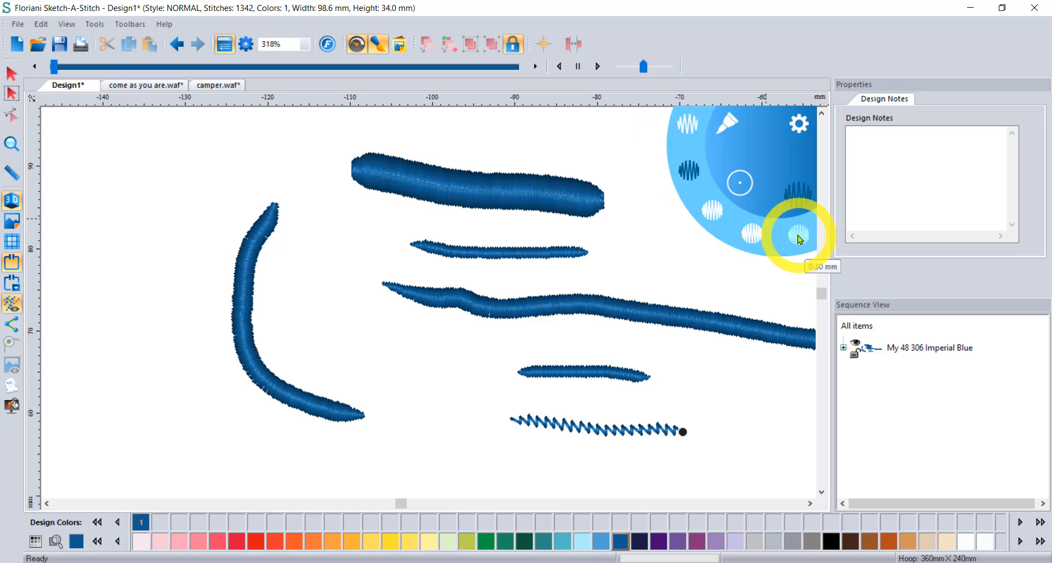
pyautogui.click(755, 235)
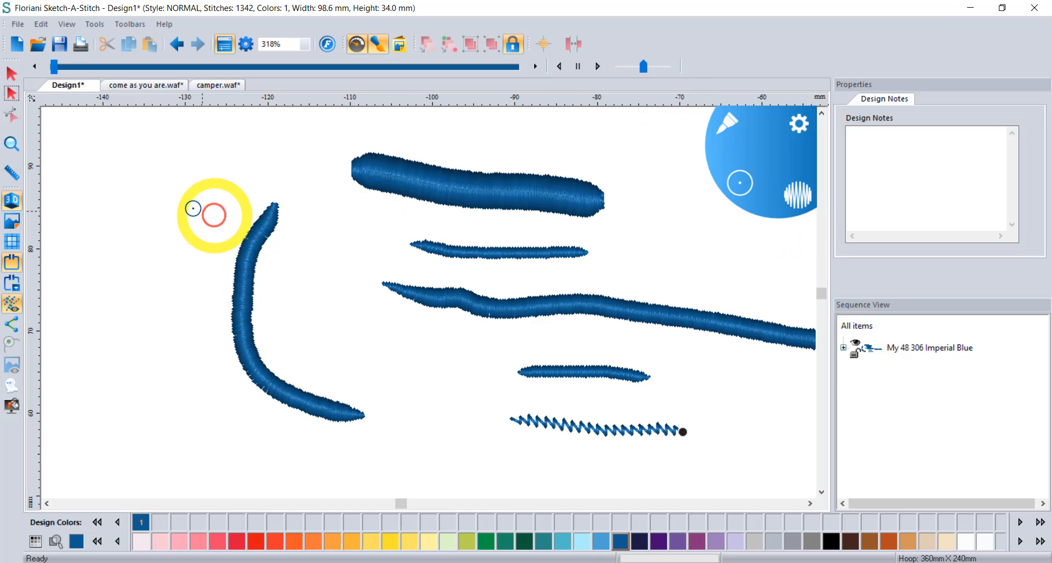
pyautogui.moveTo(145, 169)
pyautogui.mouseDown()
pyautogui.moveTo(106, 206)
pyautogui.moveTo(138, 359)
pyautogui.mouseUp()
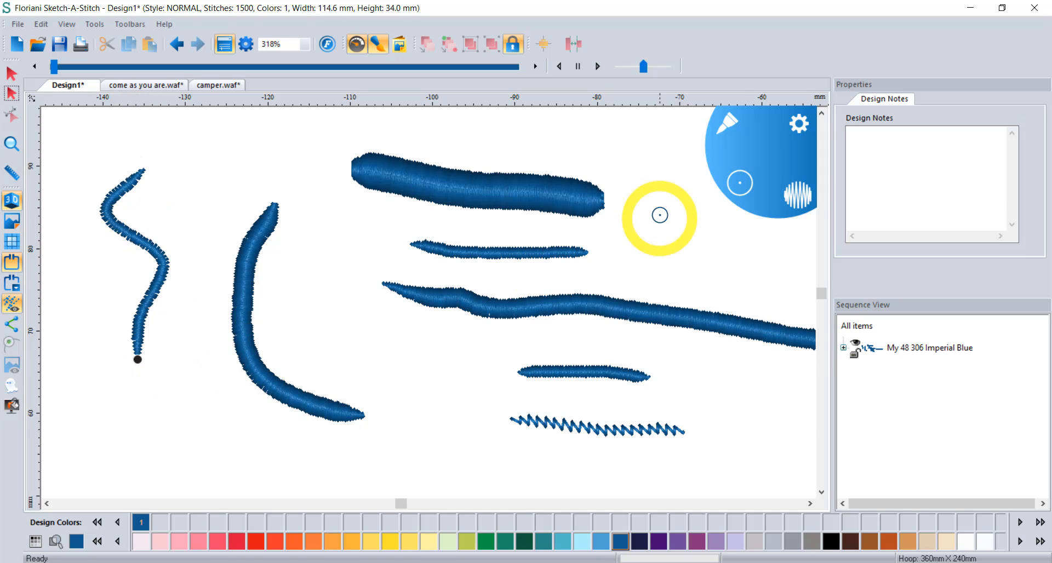
# - Switch to the pen-nib brush and draw a looping stroke about 38 mm wide above the long stroke's right end
pyautogui.click(723, 125)
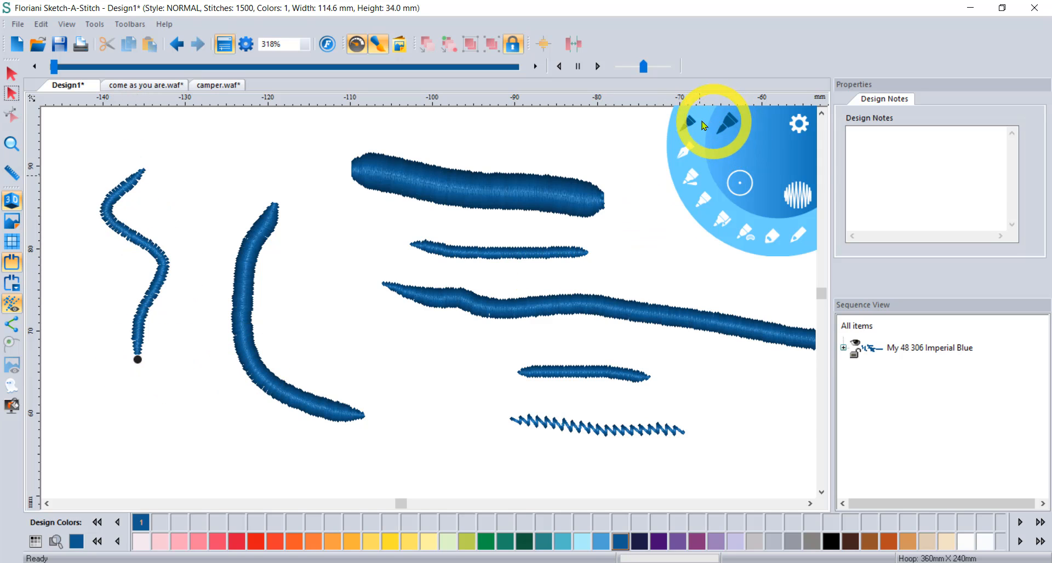
pyautogui.click(686, 157)
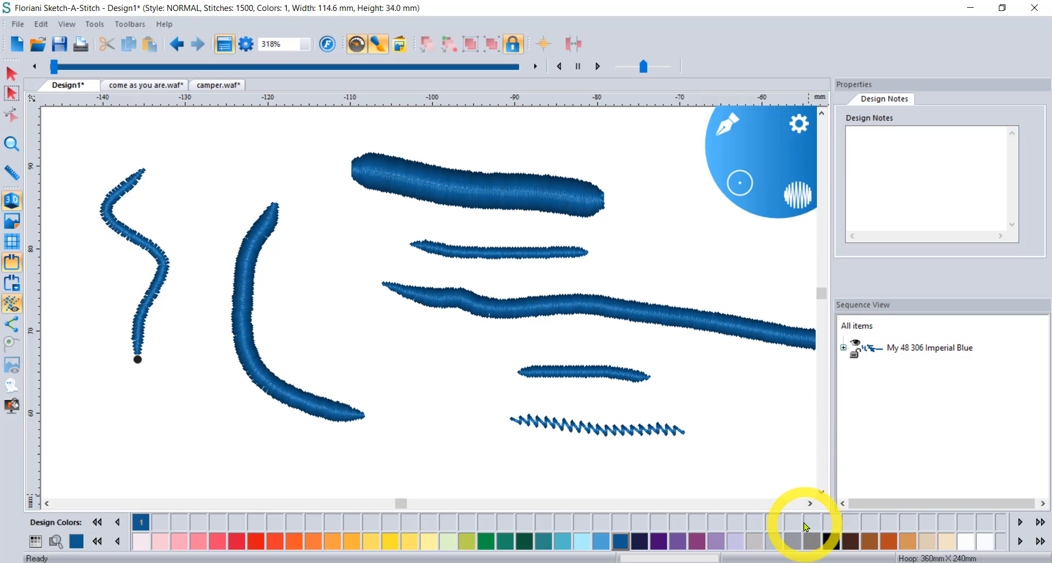
pyautogui.click(809, 503)
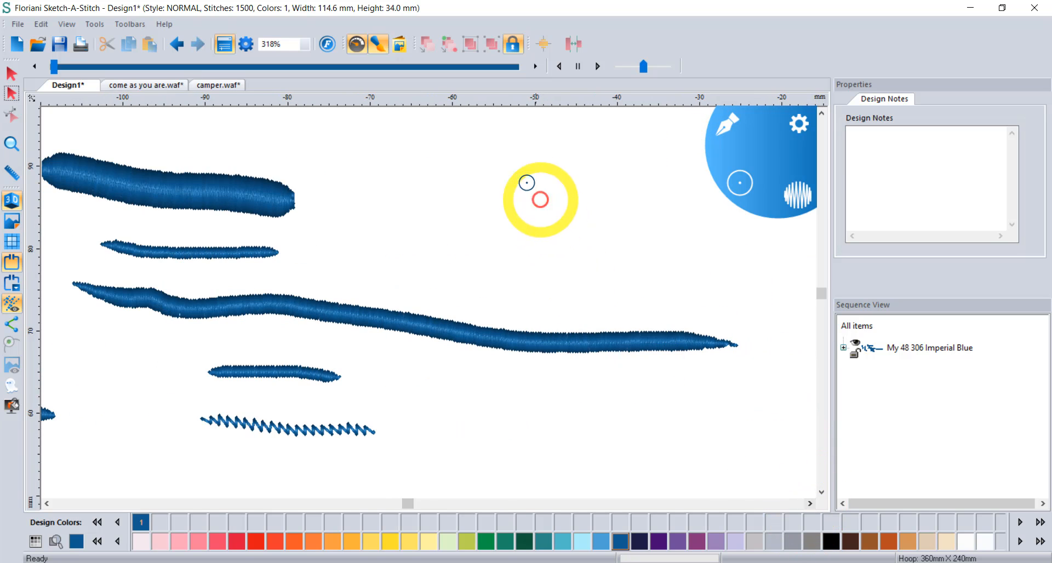
pyautogui.moveTo(516, 159)
pyautogui.mouseDown()
pyautogui.moveTo(485, 192)
pyautogui.moveTo(550, 276)
pyautogui.moveTo(660, 236)
pyautogui.moveTo(600, 187)
pyautogui.moveTo(523, 233)
pyautogui.moveTo(724, 328)
pyautogui.moveTo(791, 279)
pyautogui.mouseUp()
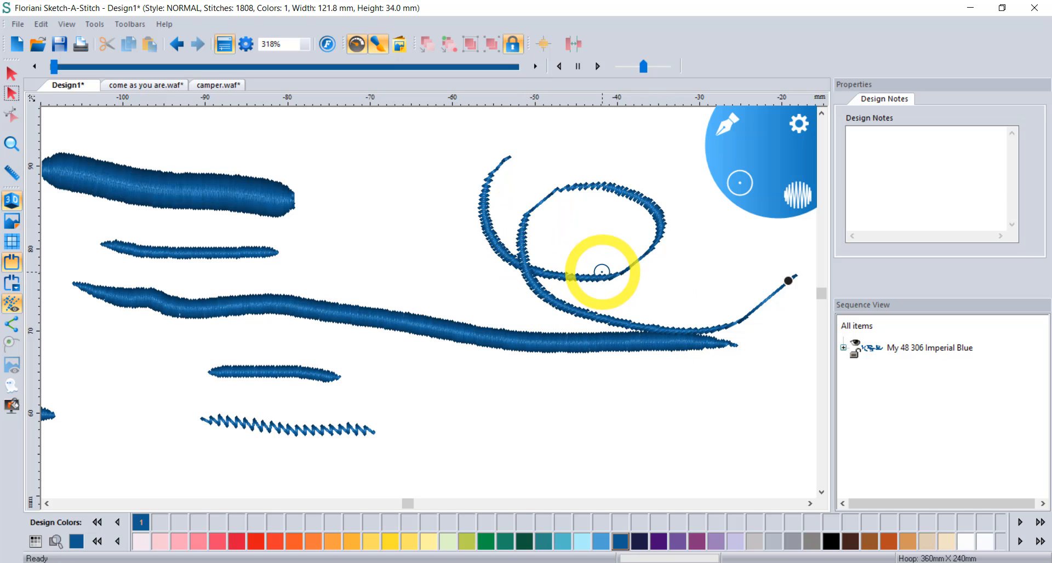
# - Draw a curled stroke about 31 mm wide and a short curved stroke about 15 mm tall below the loop with the pen-nib brush
pyautogui.scroll(-2, 592, 270)
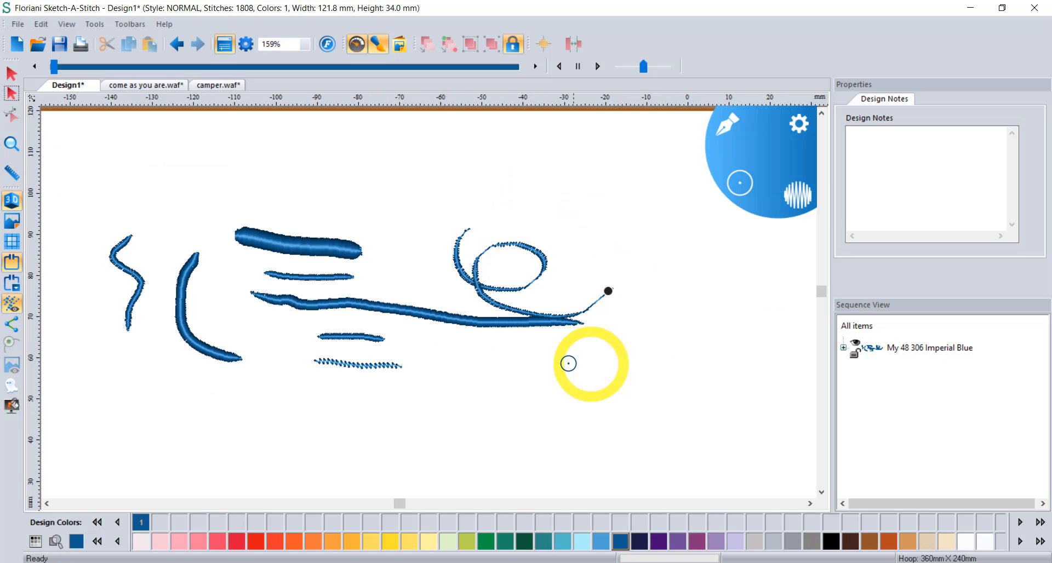
pyautogui.moveTo(492, 381)
pyautogui.mouseDown()
pyautogui.moveTo(460, 410)
pyautogui.moveTo(480, 370)
pyautogui.moveTo(583, 345)
pyautogui.mouseUp()
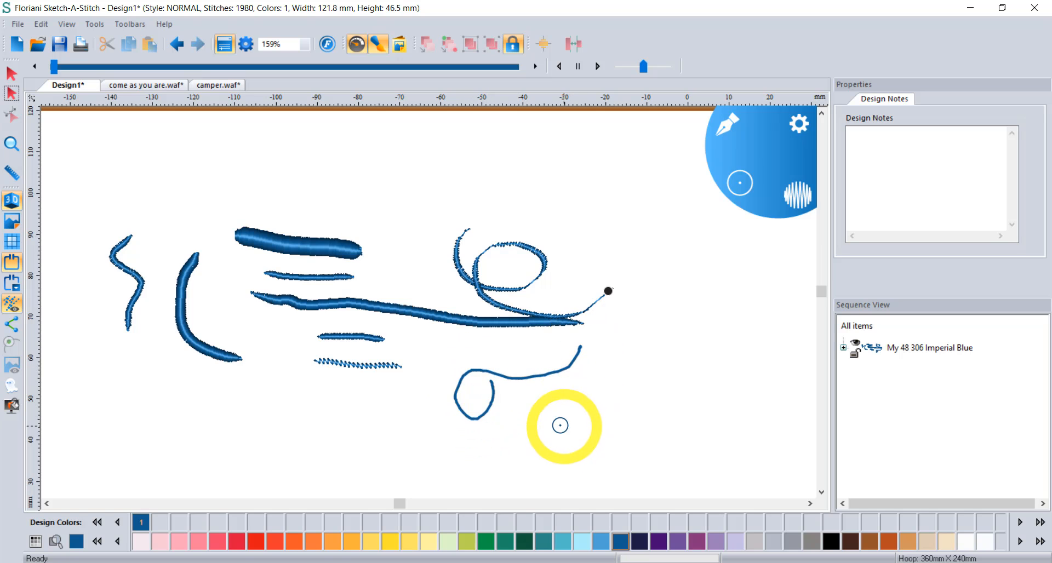
pyautogui.moveTo(541, 387); pyautogui.dragTo(505, 446)
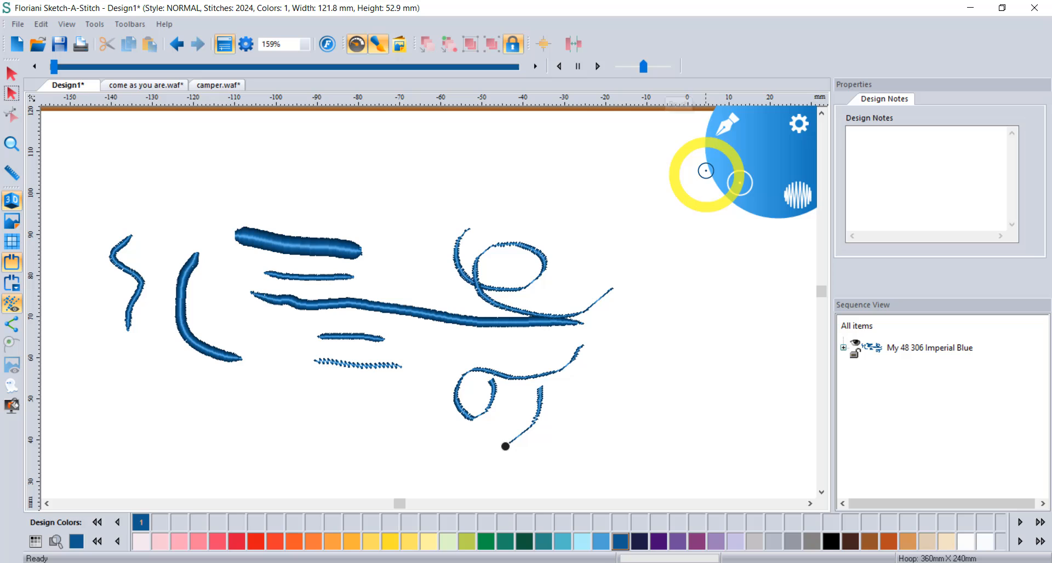
# - Switch to the third brush type and draw a winding stroke about 54 mm wide and 56 mm tall right of the loop
pyautogui.click(724, 125)
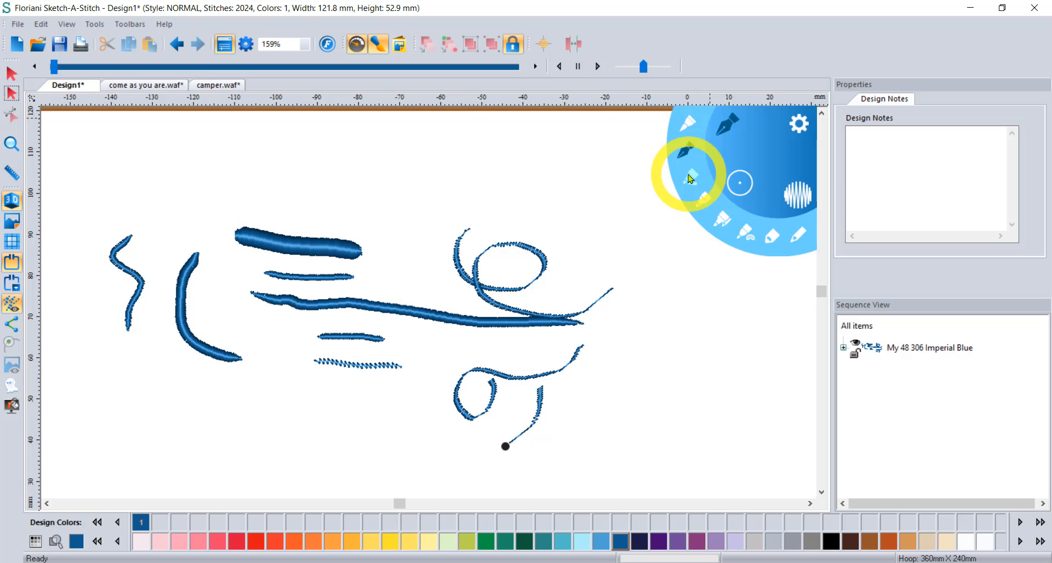
pyautogui.click(691, 178)
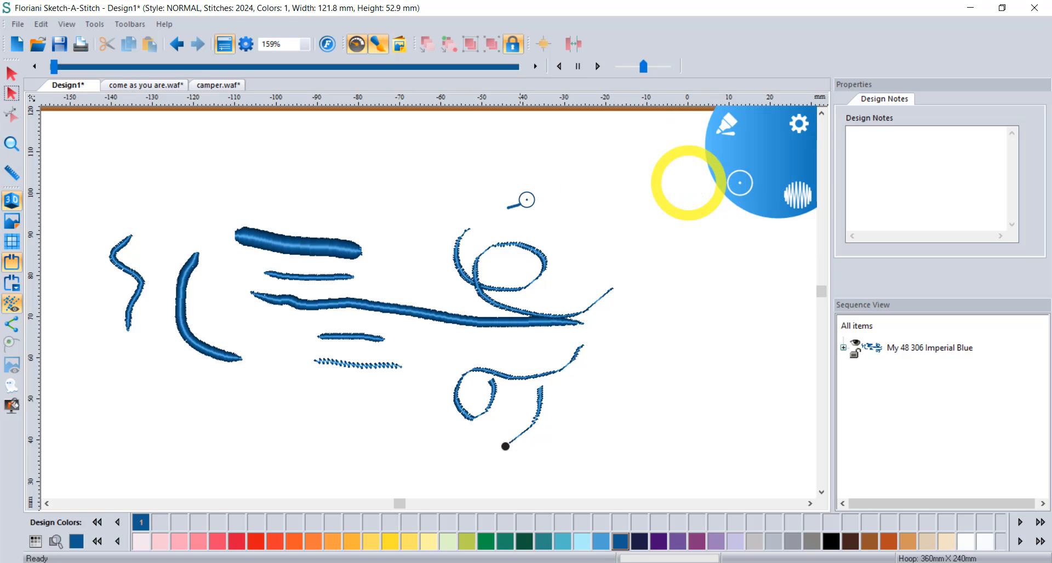
pyautogui.moveTo(527, 200)
pyautogui.mouseDown()
pyautogui.moveTo(621, 189)
pyautogui.moveTo(613, 253)
pyautogui.moveTo(697, 270)
pyautogui.moveTo(702, 406)
pyautogui.mouseUp()
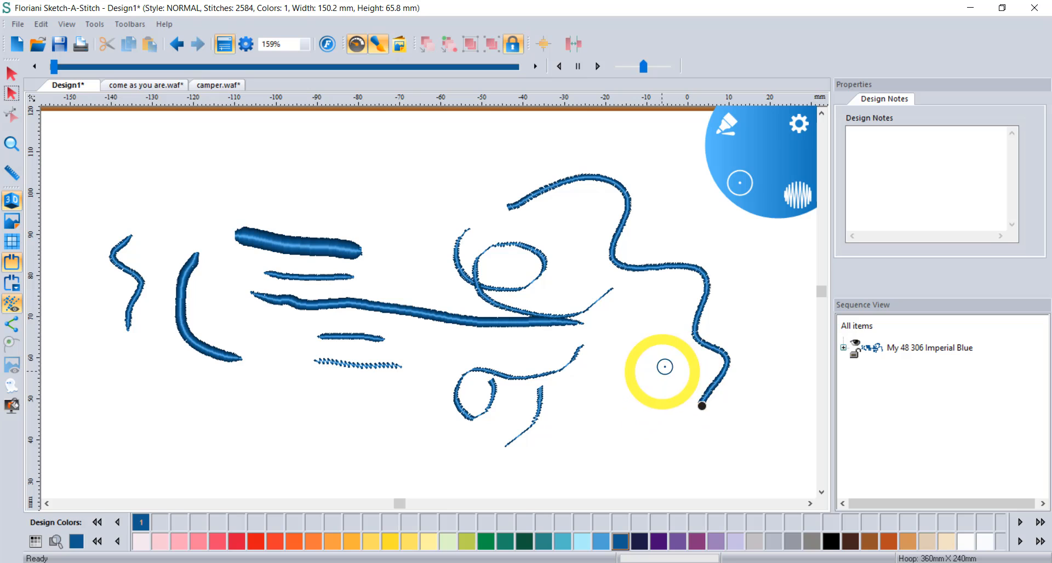
# - Keep the third brush type and draw a straight horizontal stroke about 41 mm long above the thickest stroke
pyautogui.click(725, 127)
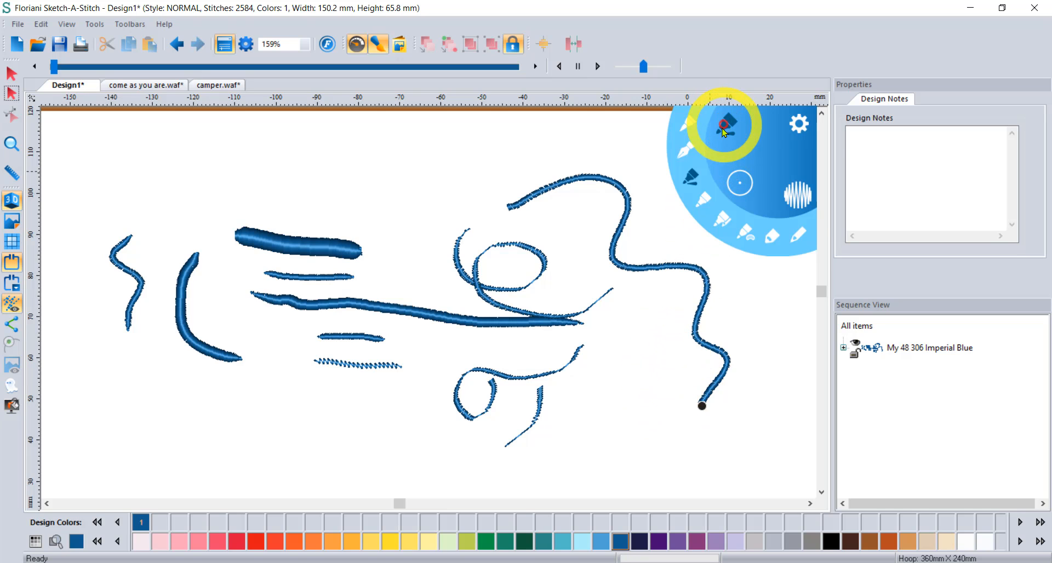
pyautogui.click(690, 177)
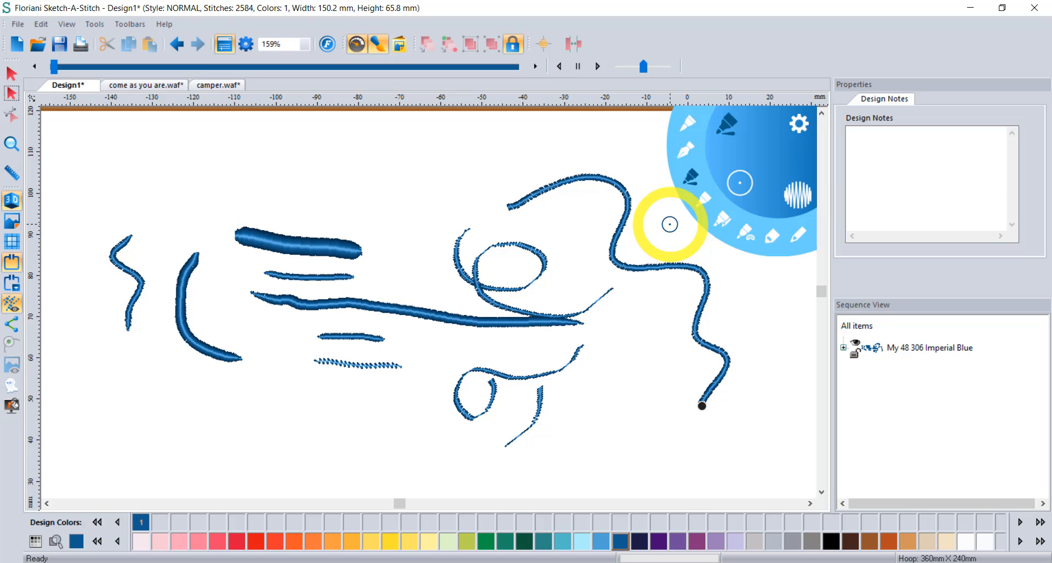
pyautogui.click(691, 179)
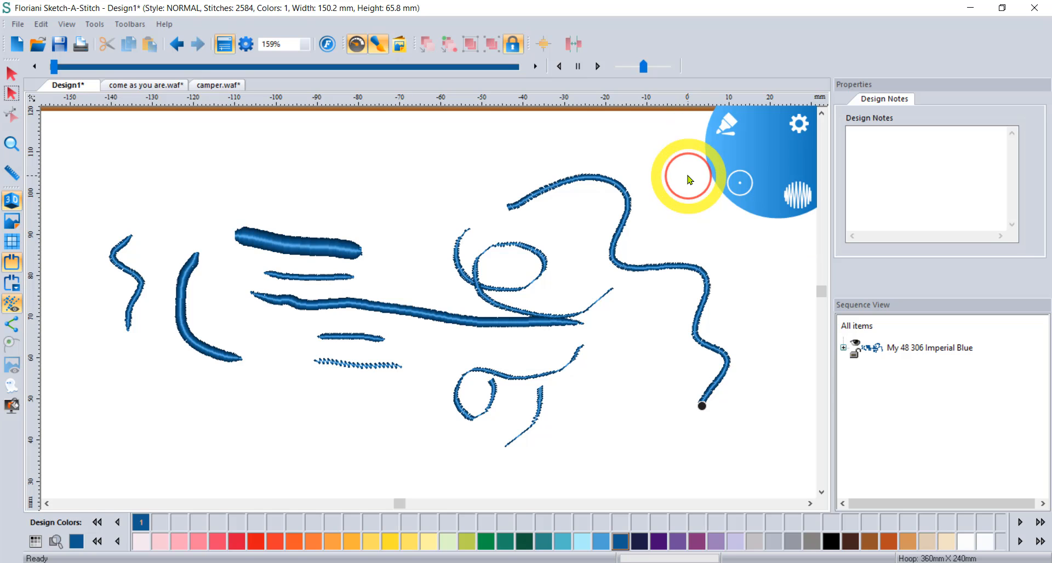
pyautogui.moveTo(209, 165); pyautogui.dragTo(376, 165)
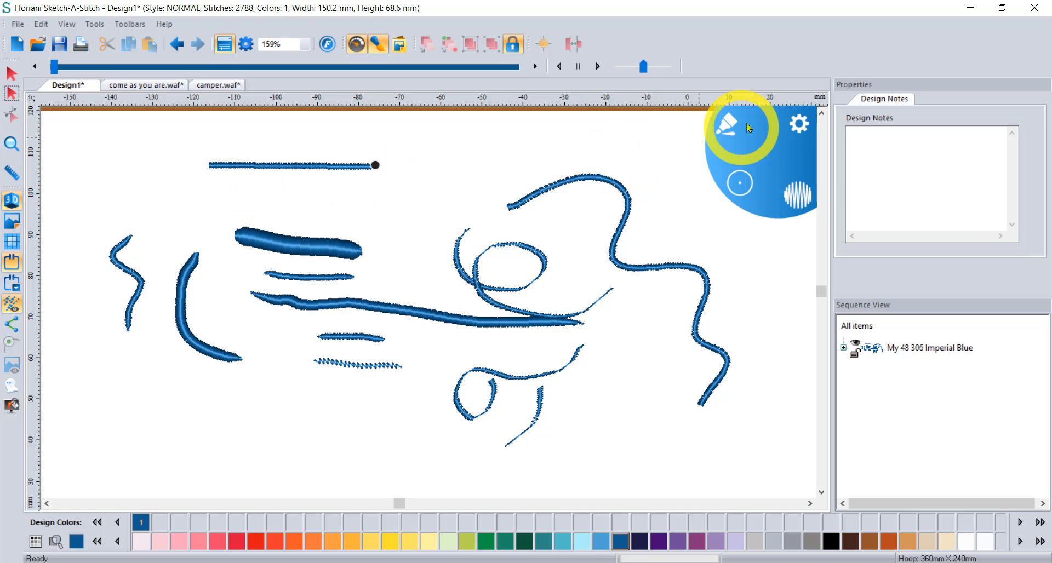
# - Switch to the fourth brush type and draw a curved stroke about 20 mm wide and 23 mm tall above the loop
pyautogui.click(726, 123)
pyautogui.click(702, 199)
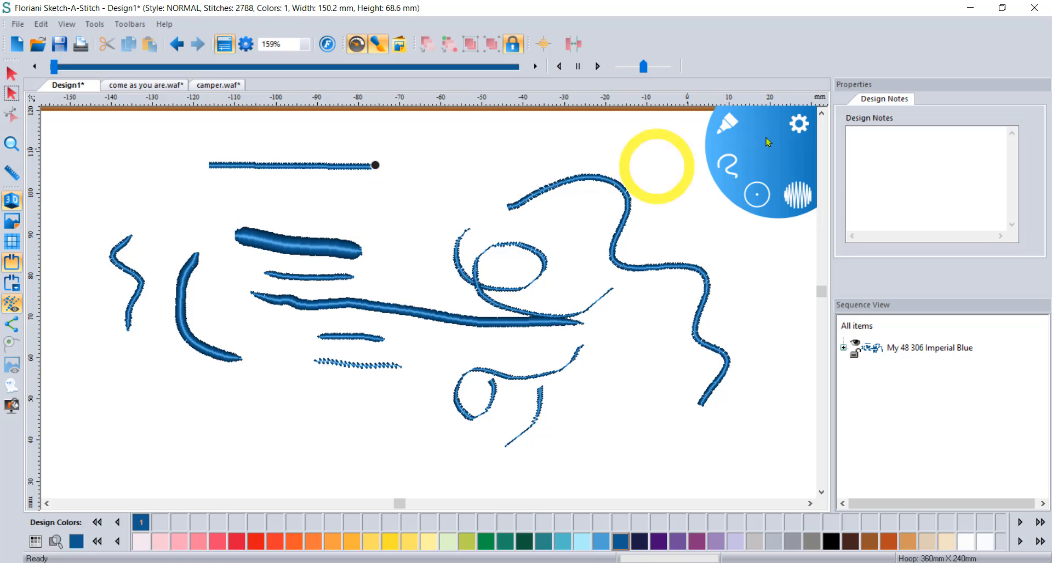
pyautogui.click(728, 123)
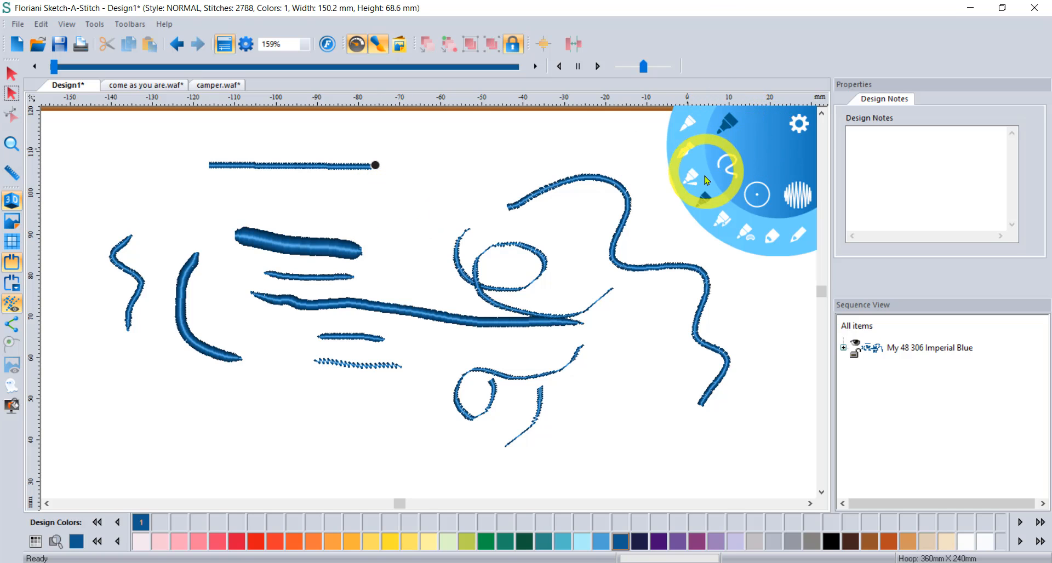
pyautogui.click(704, 196)
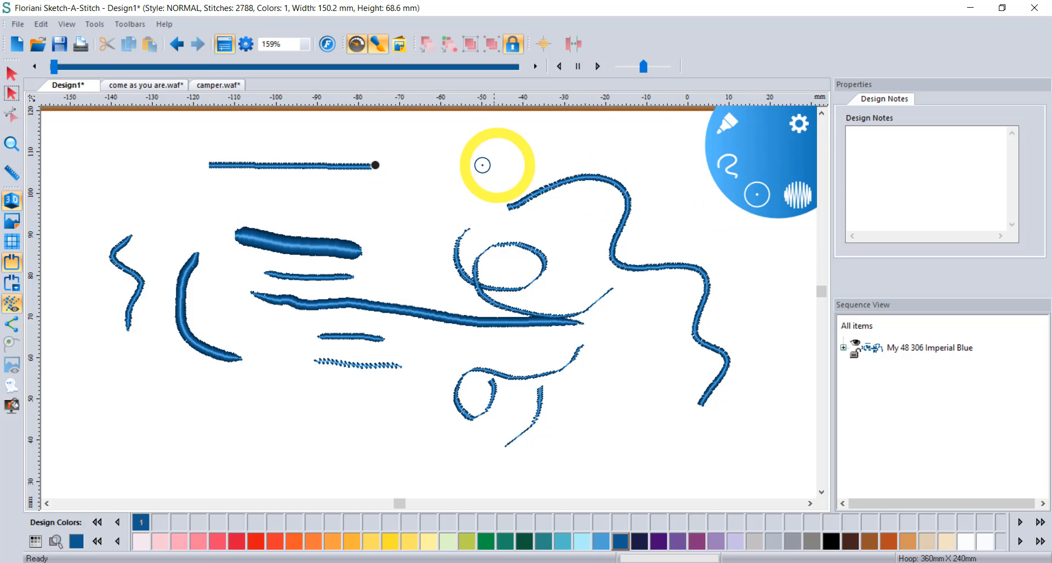
pyautogui.moveTo(518, 149)
pyautogui.mouseDown()
pyautogui.moveTo(485, 151)
pyautogui.moveTo(438, 241)
pyautogui.mouseUp()
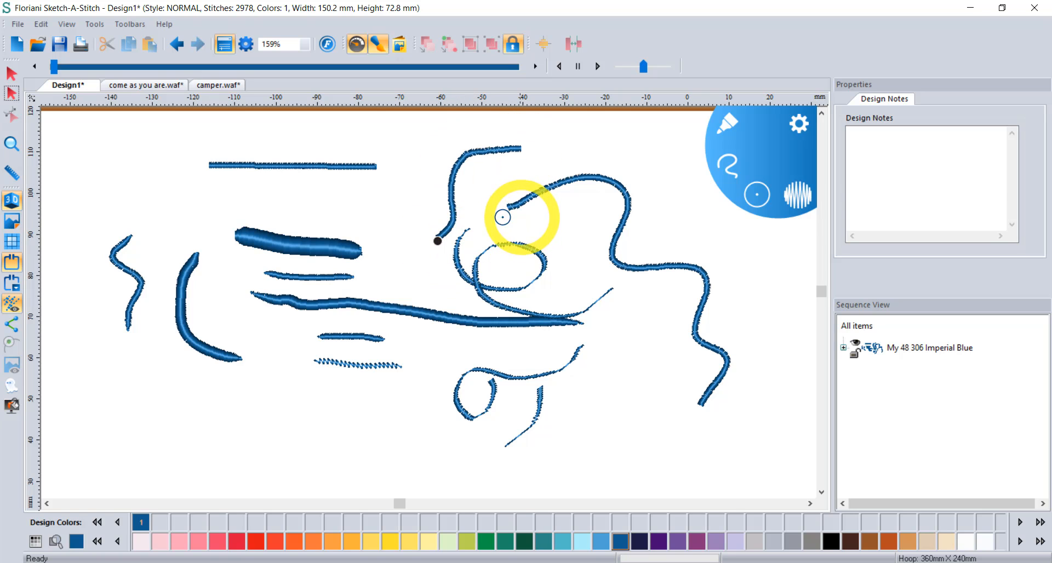
# - Magnify the left end of the straight horizontal stroke to examine its zigzag stitching up close
pyautogui.click(11, 144)
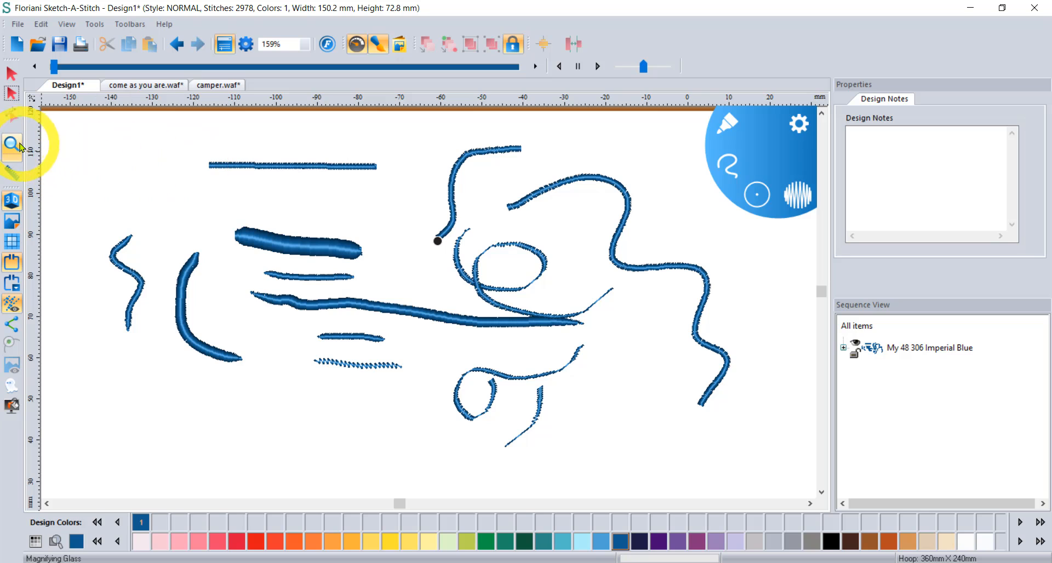
pyautogui.moveTo(188, 159); pyautogui.dragTo(266, 182)
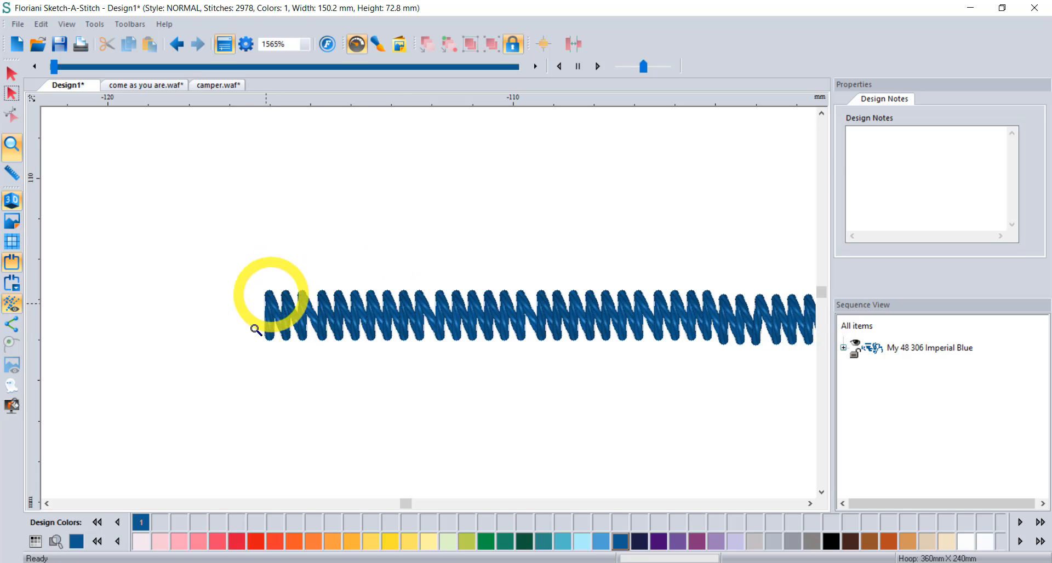
pyautogui.rightClick(467, 327)
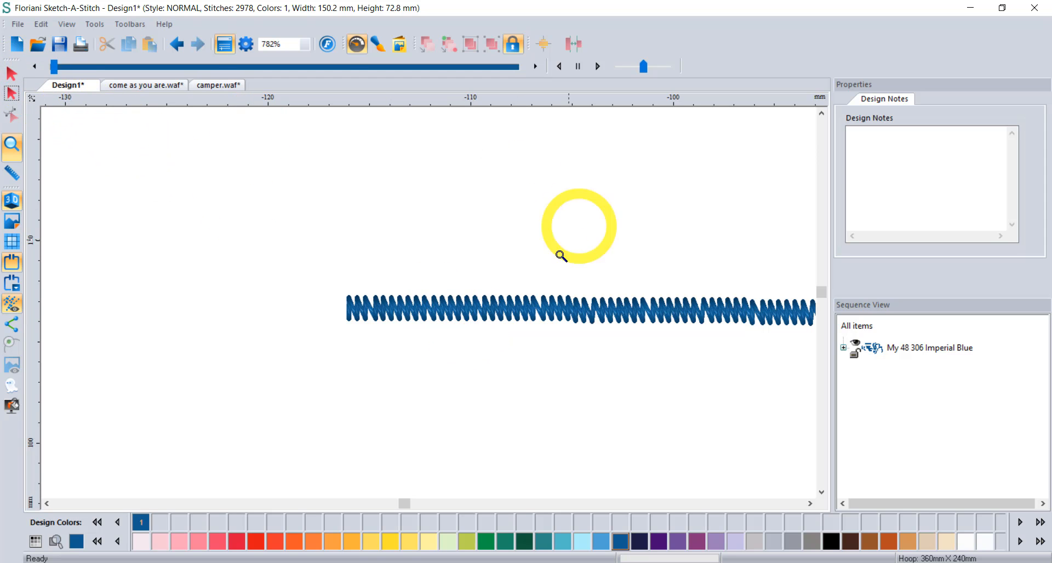
pyautogui.rightClick(515, 284)
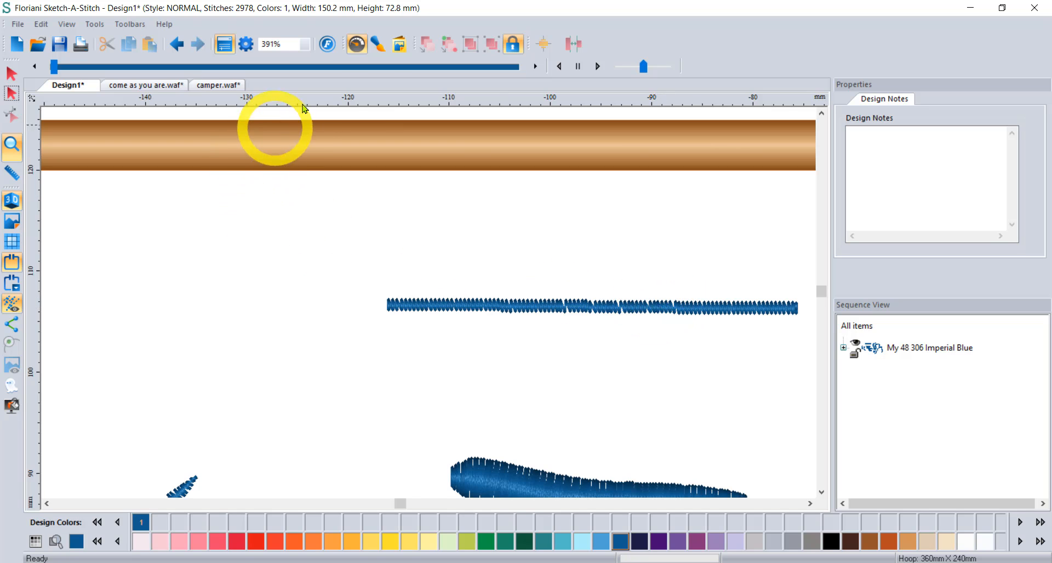
# - Switch to the appliqué brush, create a new design, and draw a freehand closed outline about 113.5 mm wide and 91.5 mm tall
pyautogui.click(378, 46)
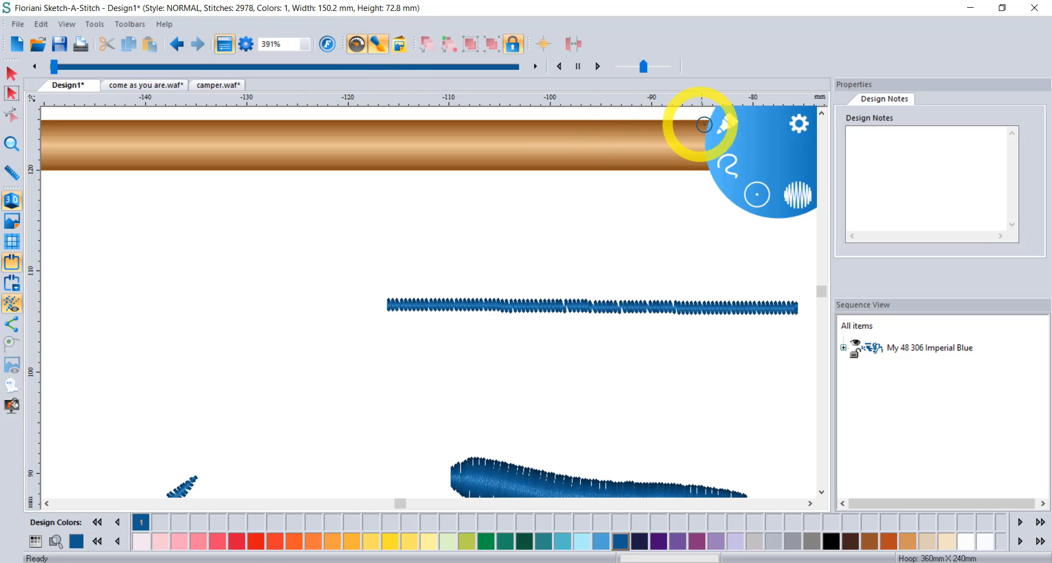
pyautogui.click(724, 127)
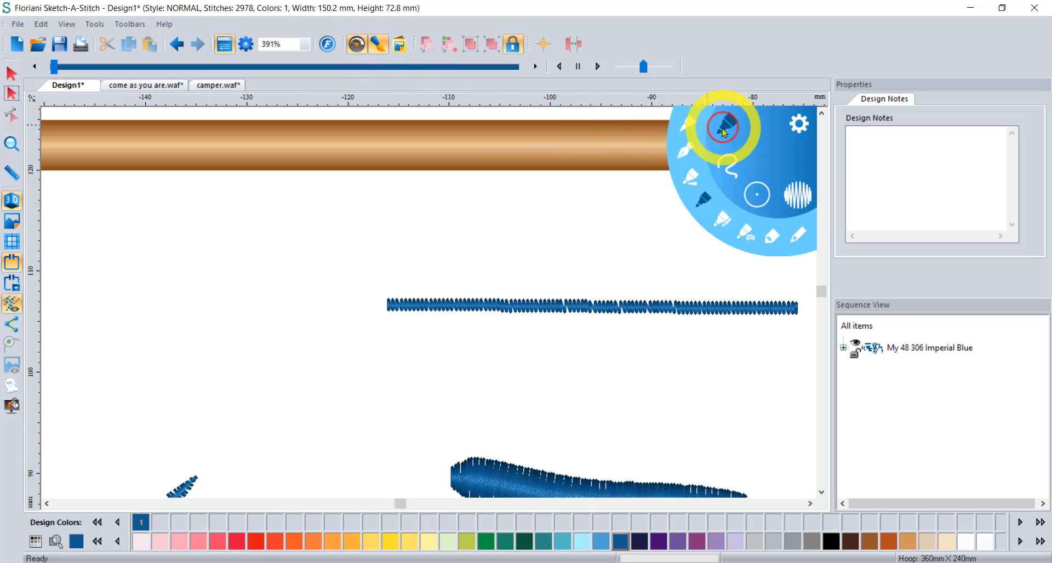
pyautogui.click(719, 222)
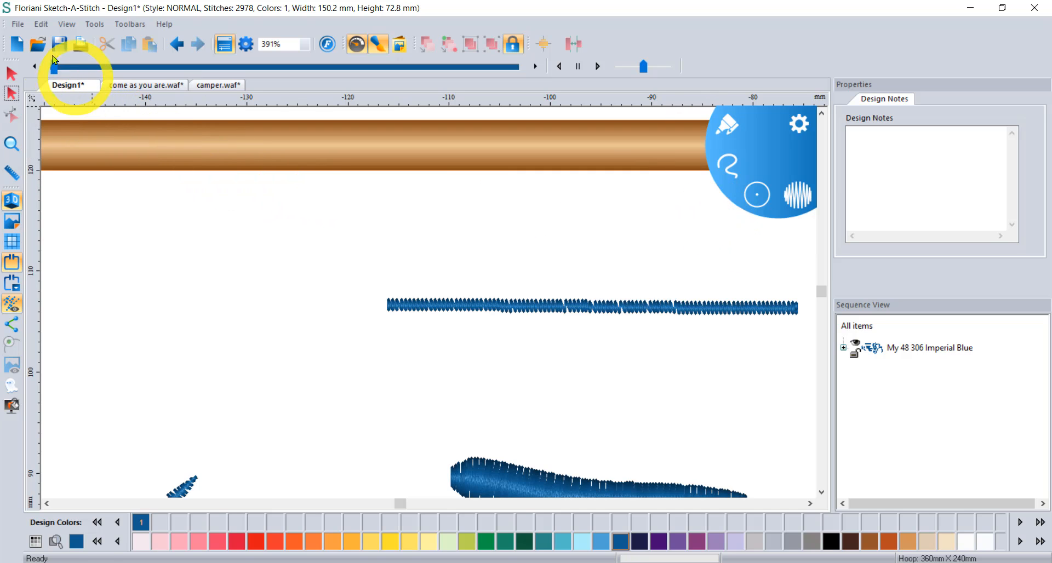
pyautogui.click(17, 43)
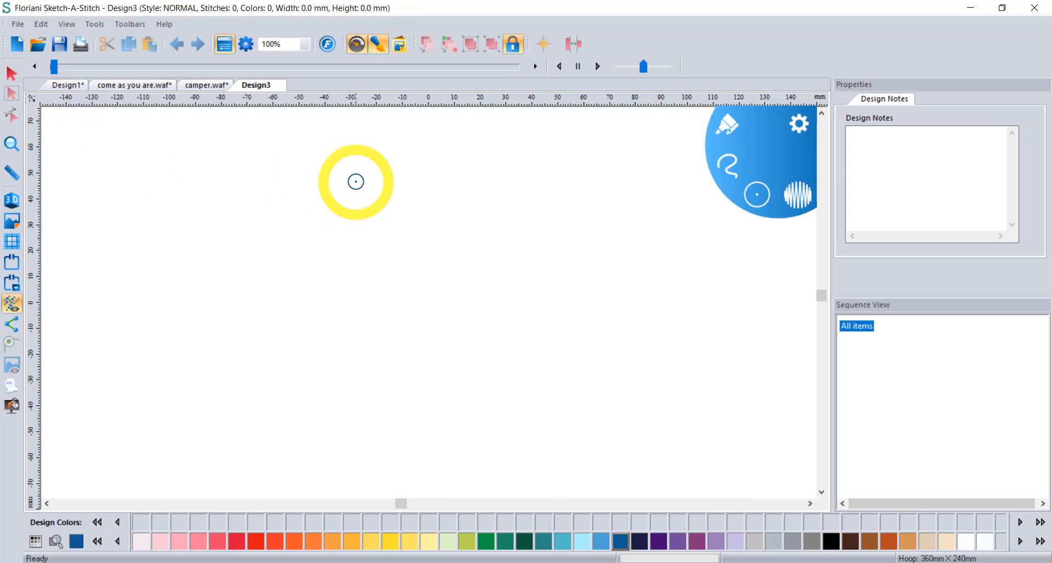
pyautogui.moveTo(334, 158)
pyautogui.mouseDown()
pyautogui.moveTo(259, 201)
pyautogui.moveTo(237, 279)
pyautogui.moveTo(386, 391)
pyautogui.moveTo(521, 329)
pyautogui.moveTo(466, 200)
pyautogui.moveTo(410, 157)
pyautogui.mouseUp()
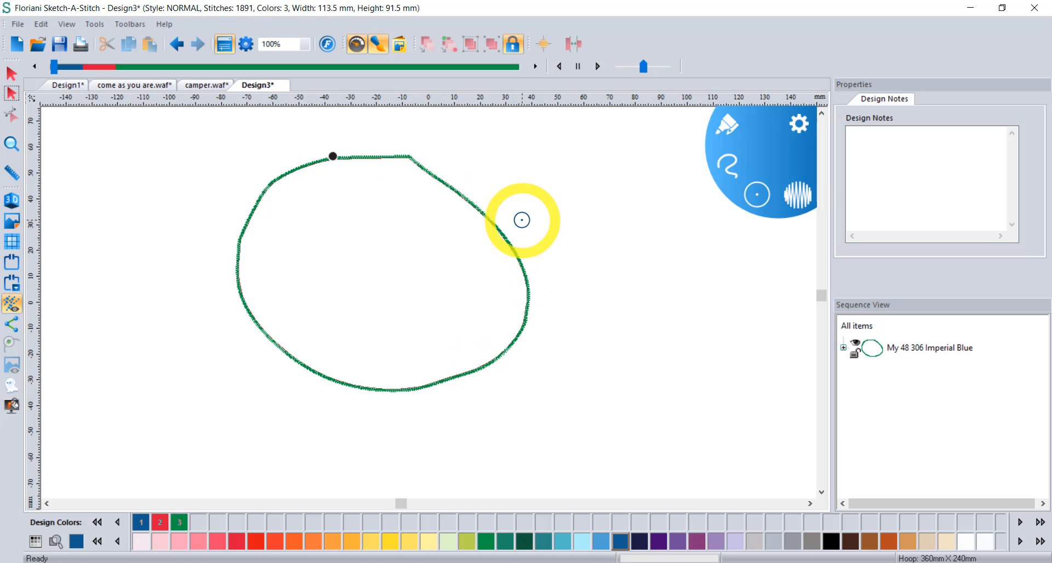
# - Switch the drawing shape to a star and draw an appliqué star about 67 mm wide right of the freehand outline
pyautogui.click(729, 165)
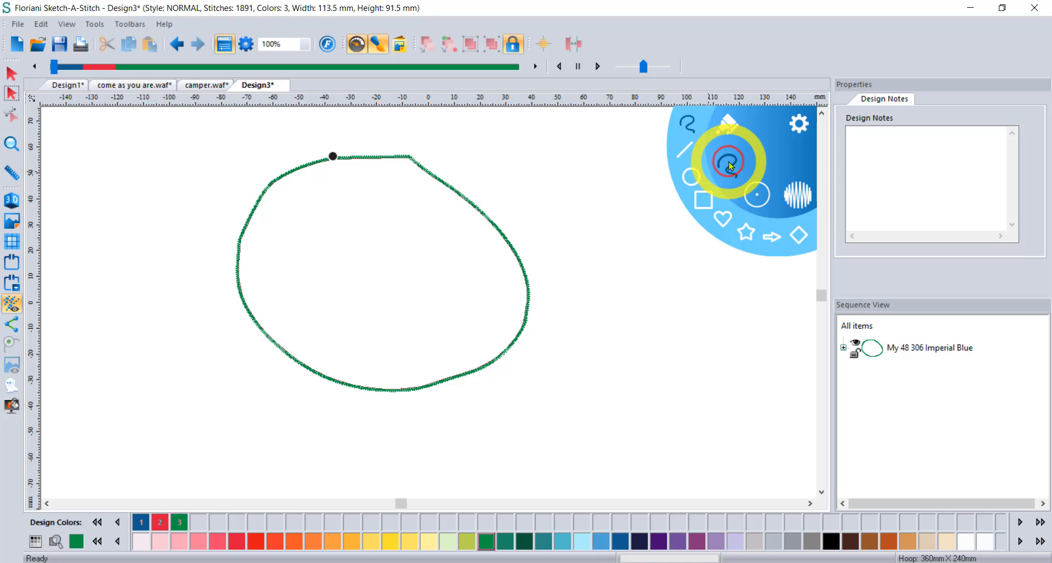
pyautogui.click(746, 233)
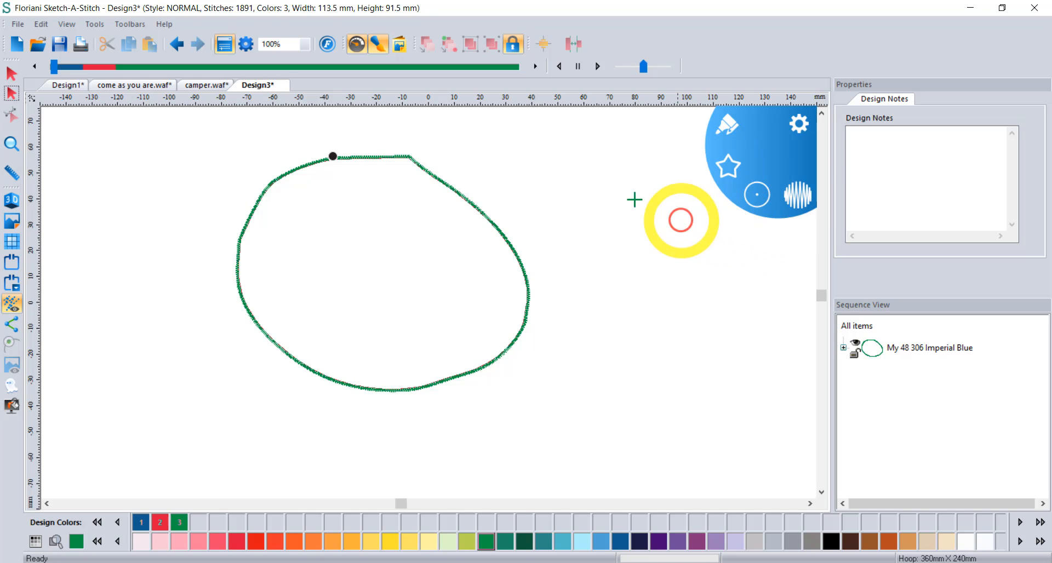
pyautogui.moveTo(636, 313); pyautogui.dragTo(800, 294)
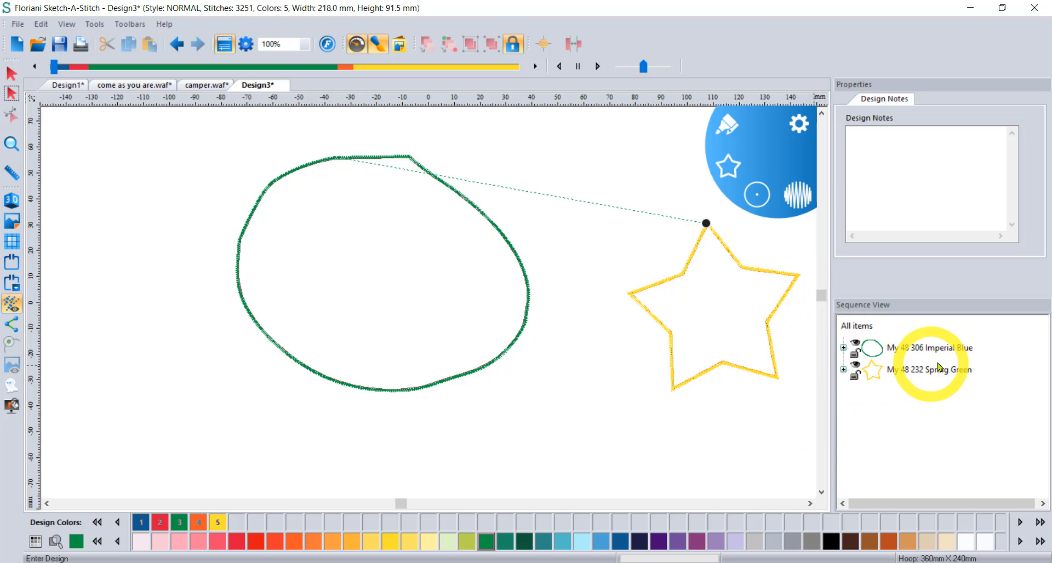
# - Expand the freehand appliqué in the sequence to examine its colour steps
pyautogui.click(843, 349)
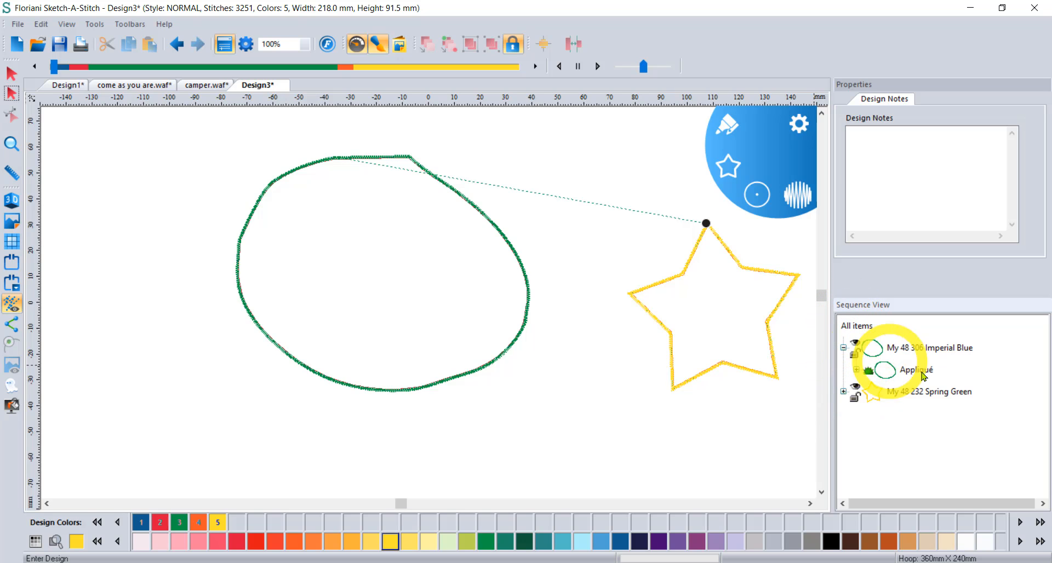
pyautogui.click(857, 369)
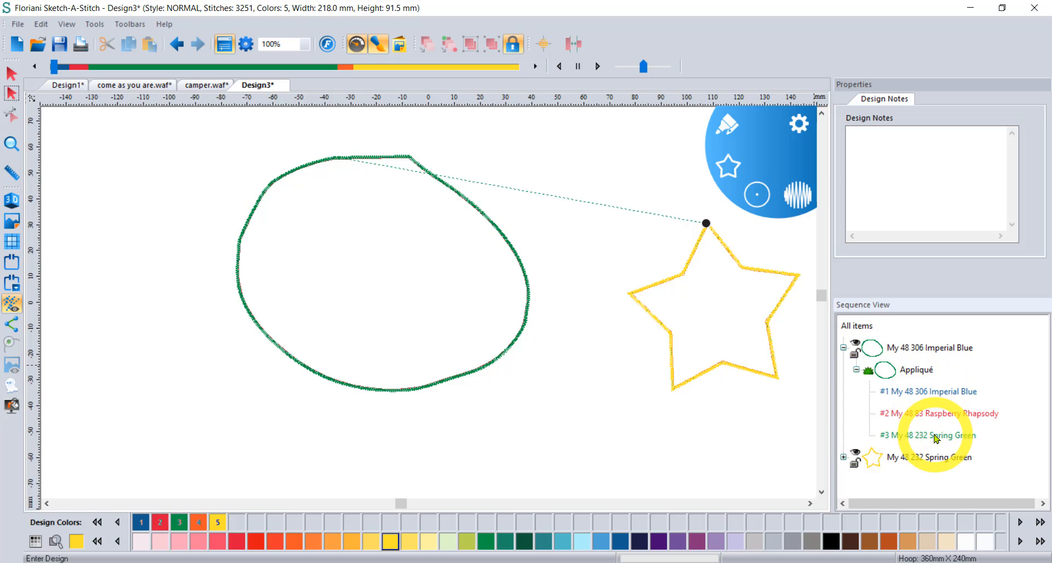
pyautogui.click(849, 325)
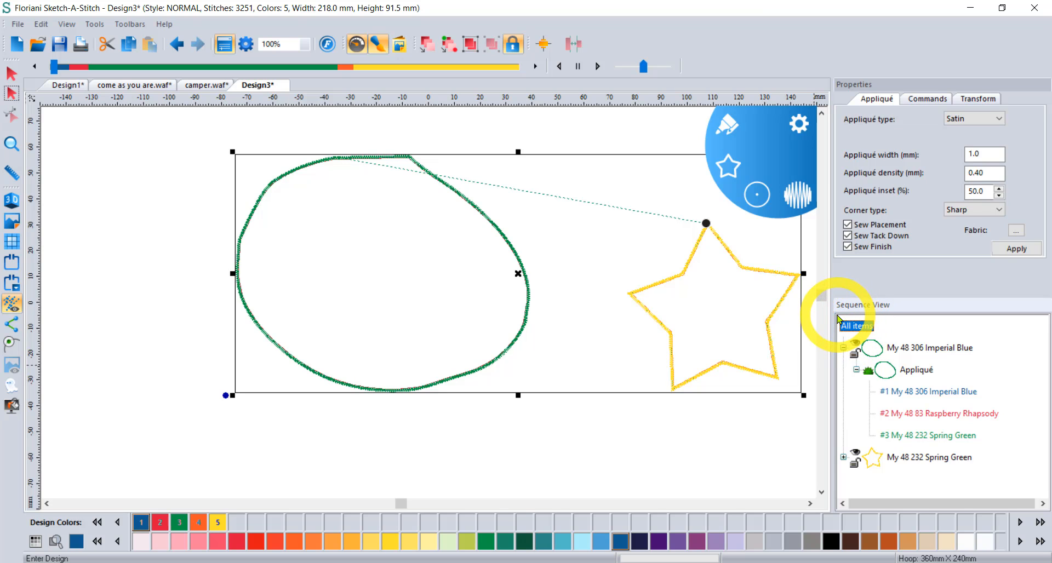
pyautogui.click(531, 466)
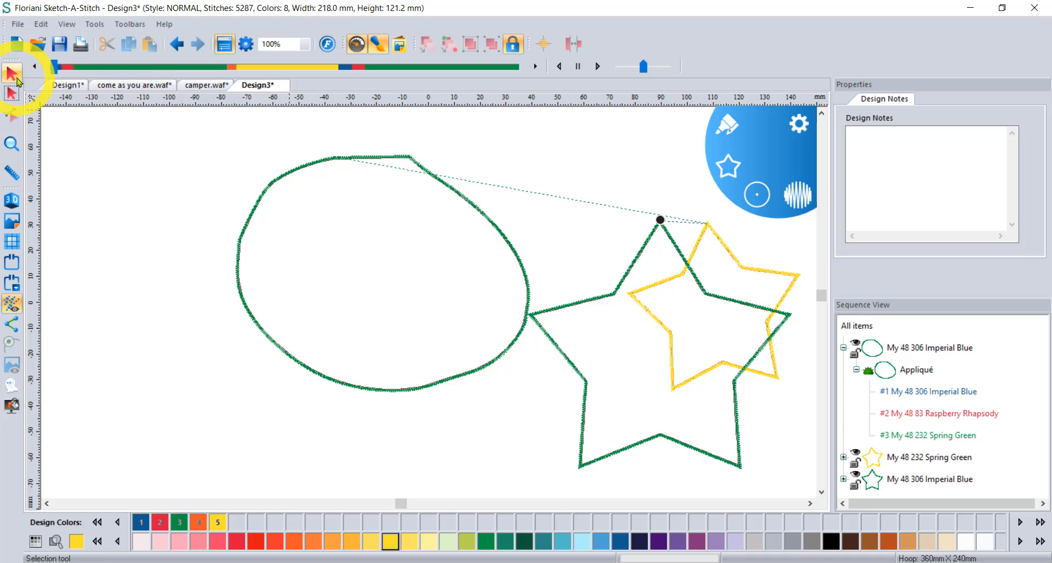
pyautogui.click(176, 44)
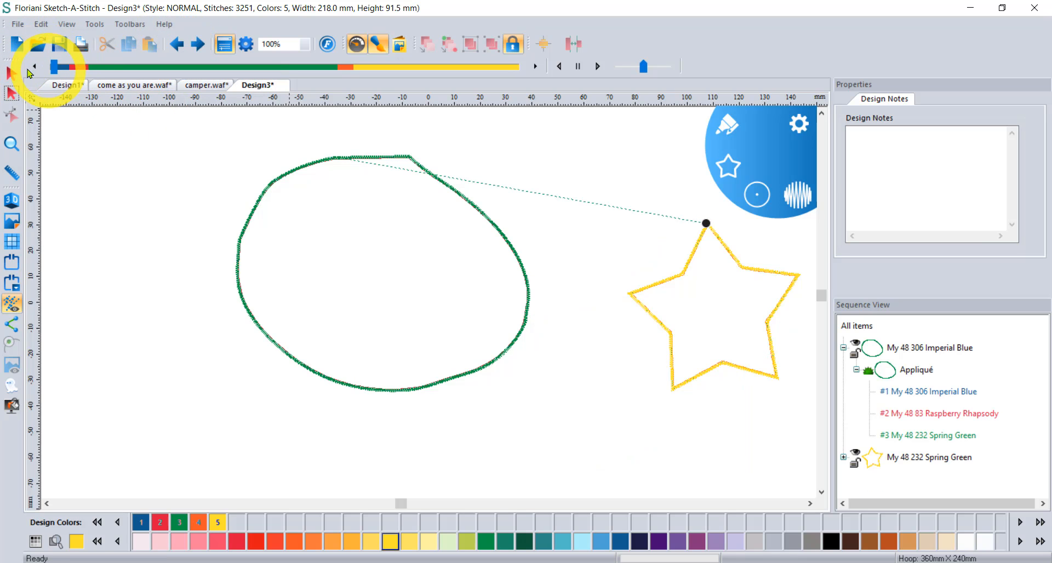
# - Delete the freehand appliqué outline and move the star about 119 mm left and 16 mm up into the cleared area
pyautogui.click(12, 73)
pyautogui.click(368, 159)
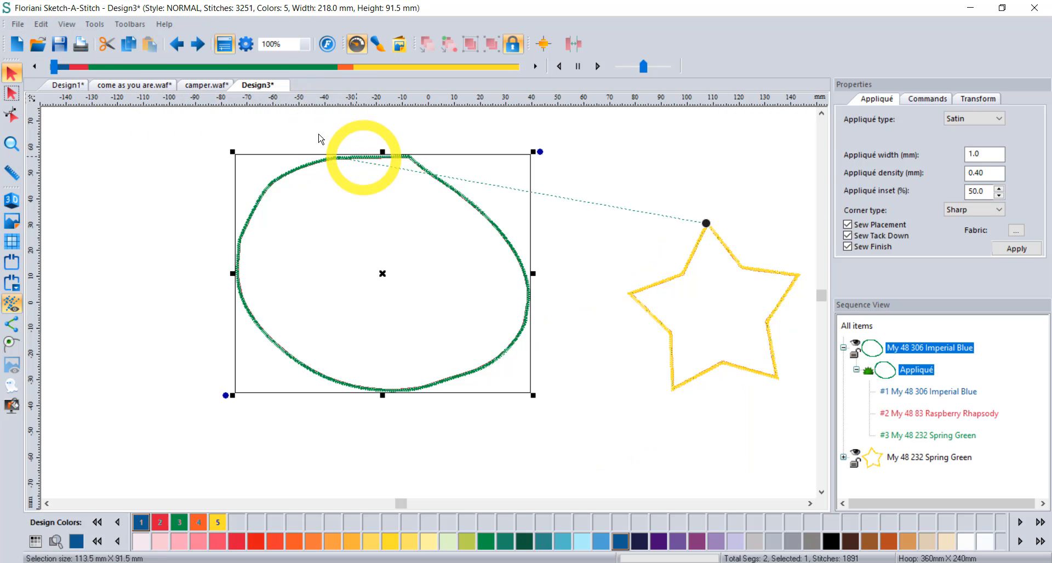
pyautogui.press('Delete')
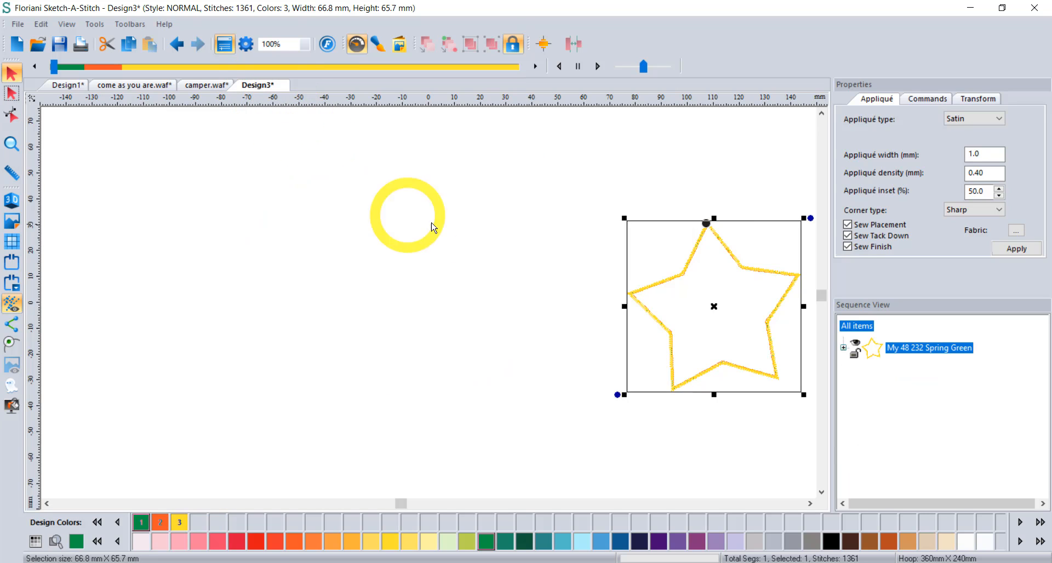
pyautogui.moveTo(706, 257); pyautogui.dragTo(397, 206)
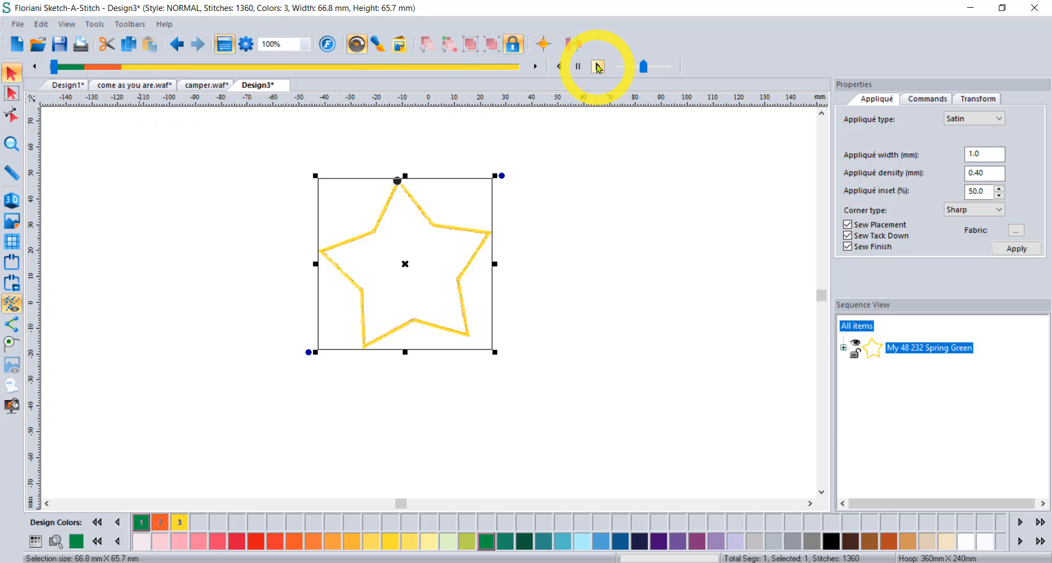
# - Run the stitch-out simulation of the star appliqué, turn on the 3D stitch display, and select the star
pyautogui.click(598, 66)
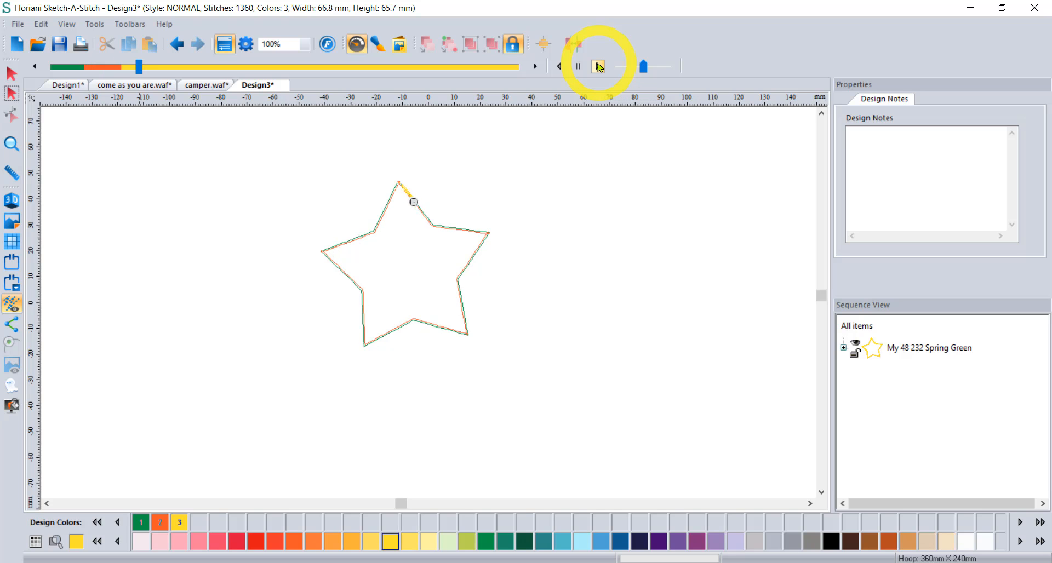
pyautogui.click(11, 200)
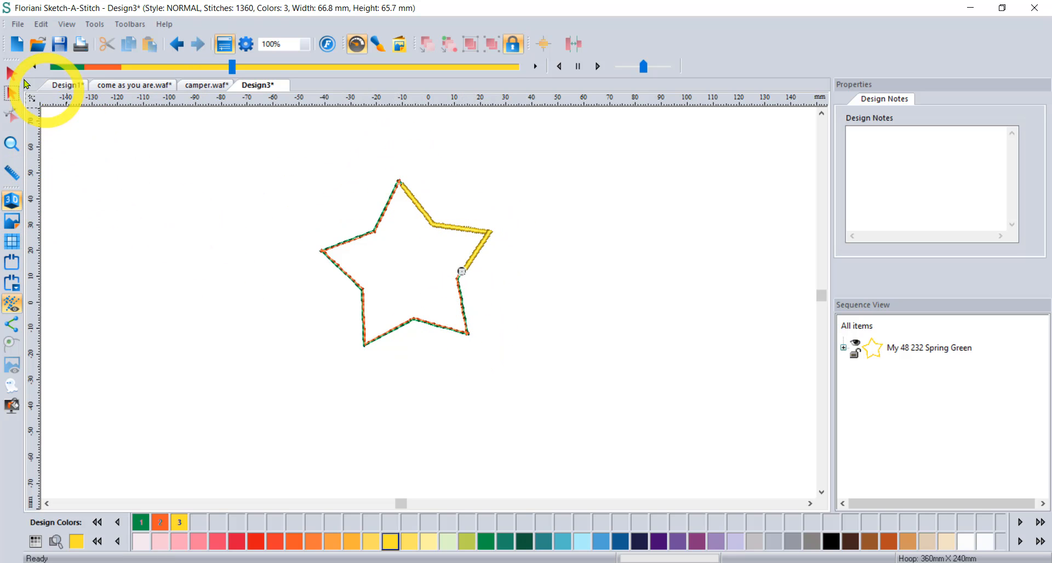
pyautogui.click(11, 73)
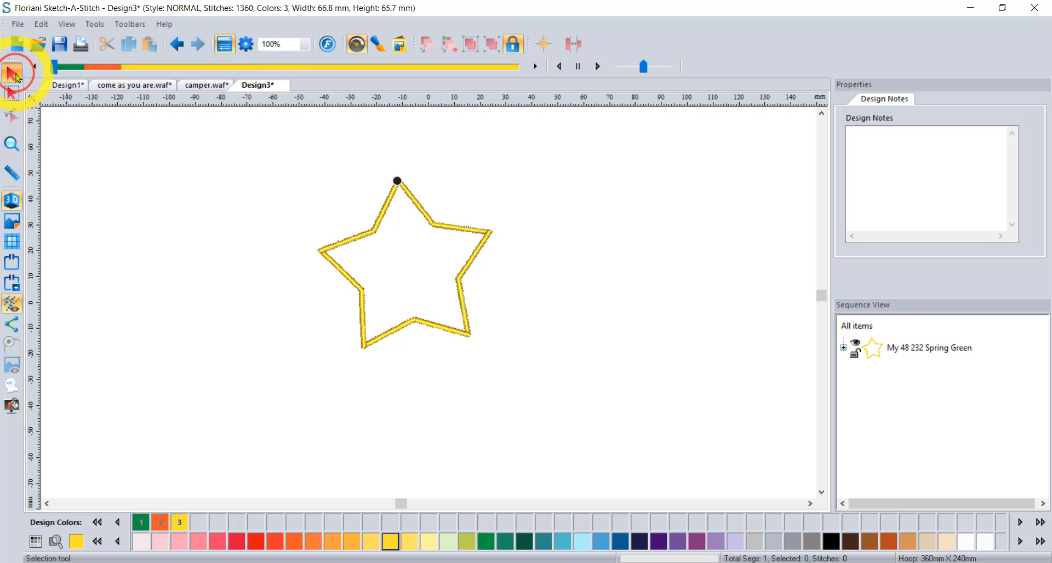
pyautogui.click(443, 228)
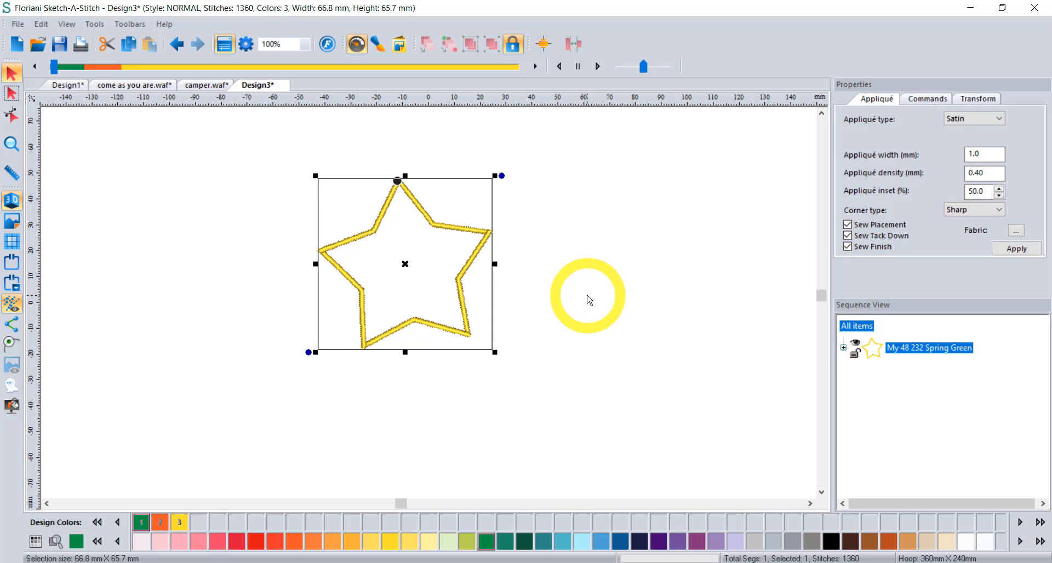
# - Return to the Sketchbook, switch the drawing shape to a heart and draw an appliqué heart about 49 mm wide right of the star
pyautogui.click(379, 43)
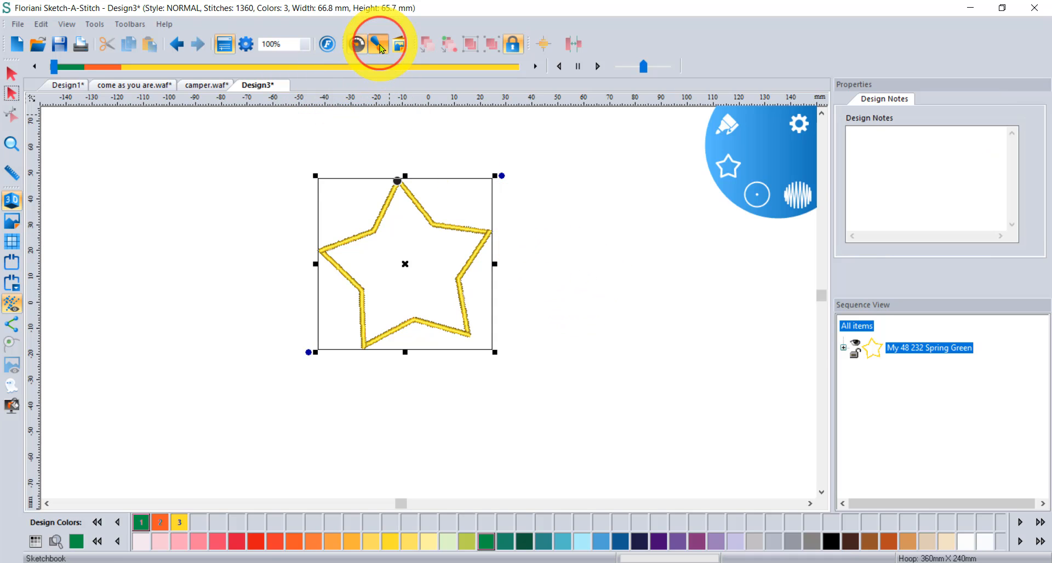
pyautogui.click(719, 167)
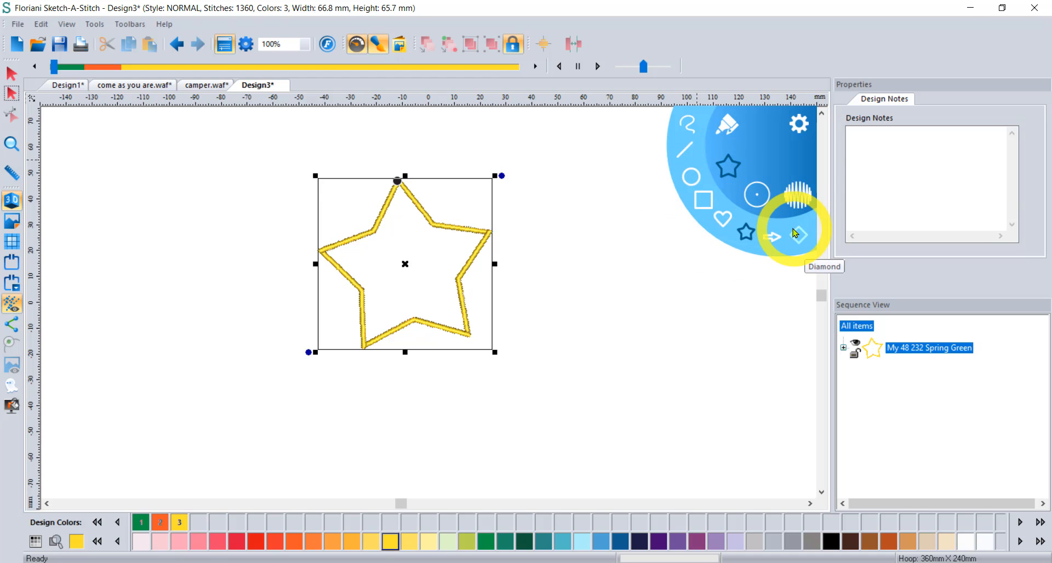
pyautogui.click(723, 219)
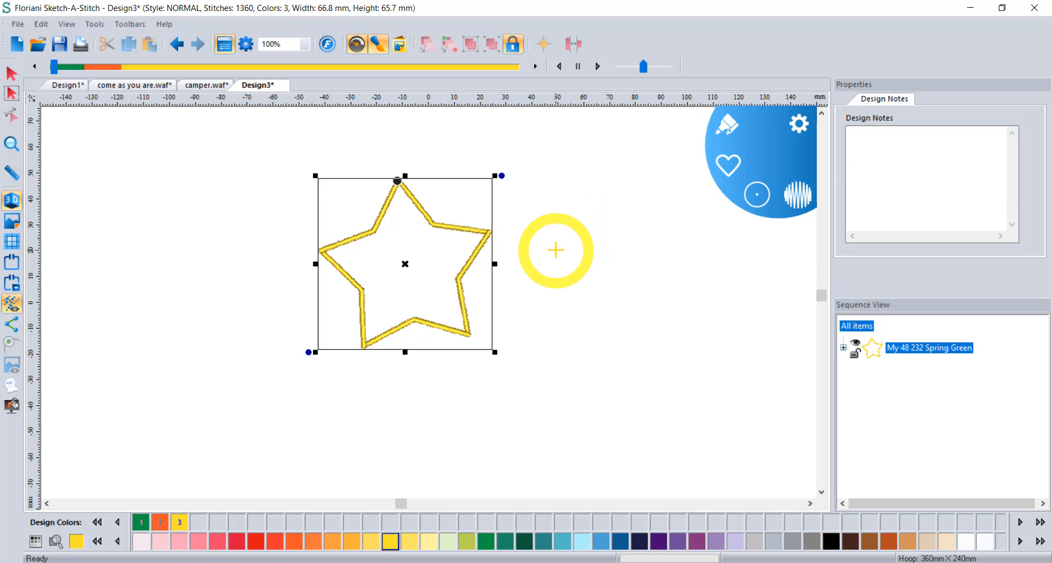
pyautogui.moveTo(556, 251); pyautogui.dragTo(680, 253)
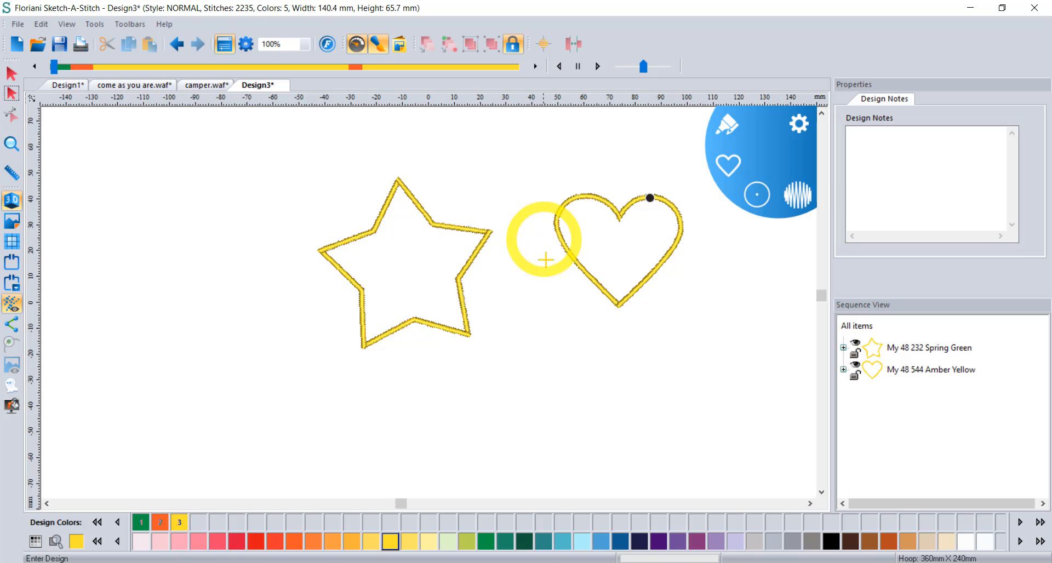
# - Switch to the fill brush and draw a solid yellow heart about 48 mm wide left of the star
pyautogui.click(724, 126)
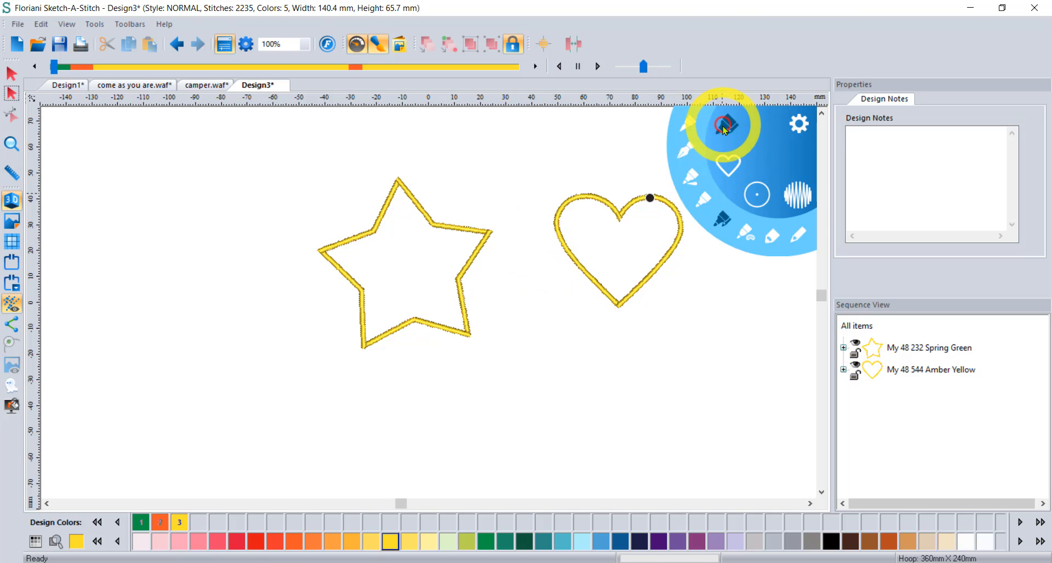
pyautogui.click(749, 235)
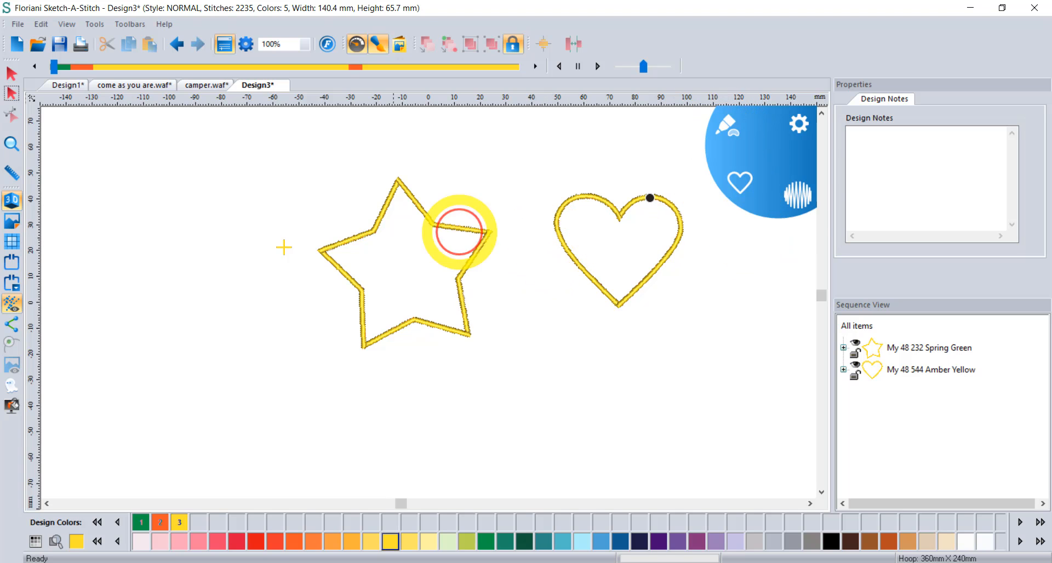
pyautogui.moveTo(121, 235); pyautogui.dragTo(235, 235)
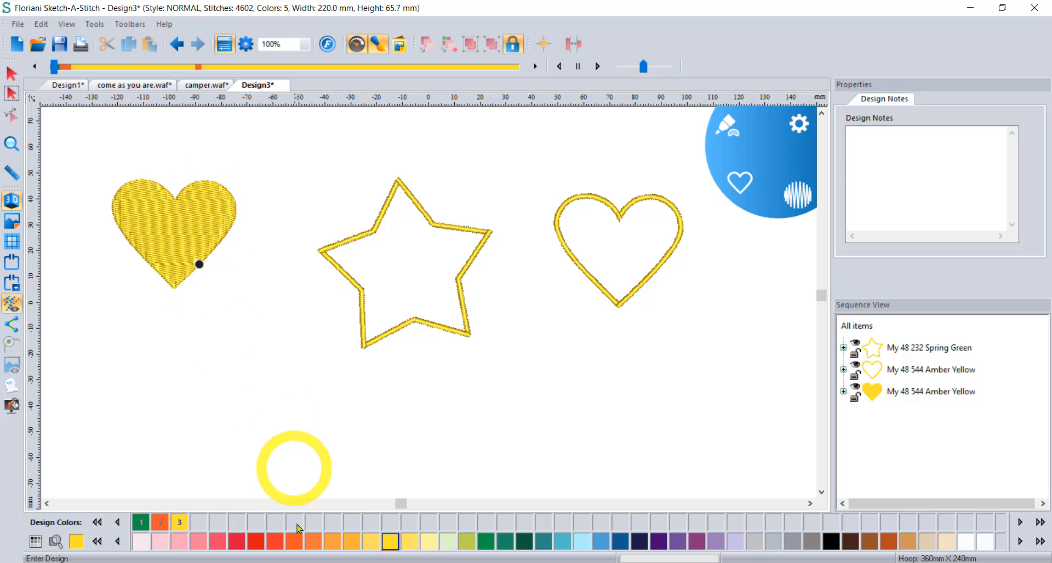
# - Draw a red filled heart about 39 mm wide below the yellow one and a Blue Harmony heart about 33 mm wide below the appliqué heart
pyautogui.click(256, 543)
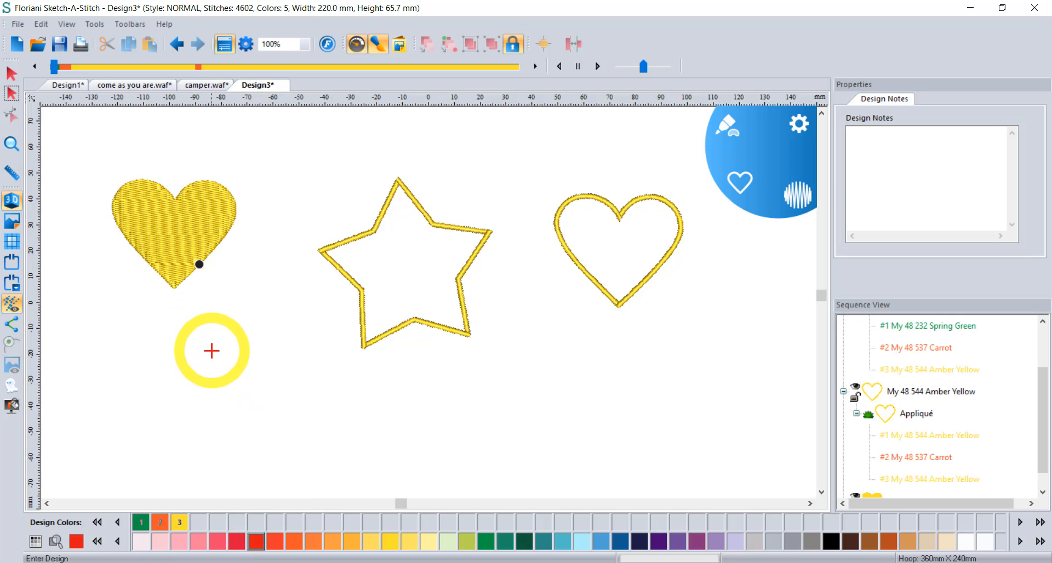
pyautogui.moveTo(211, 348)
pyautogui.mouseDown()
pyautogui.moveTo(286, 376)
pyautogui.moveTo(312, 366)
pyautogui.mouseUp()
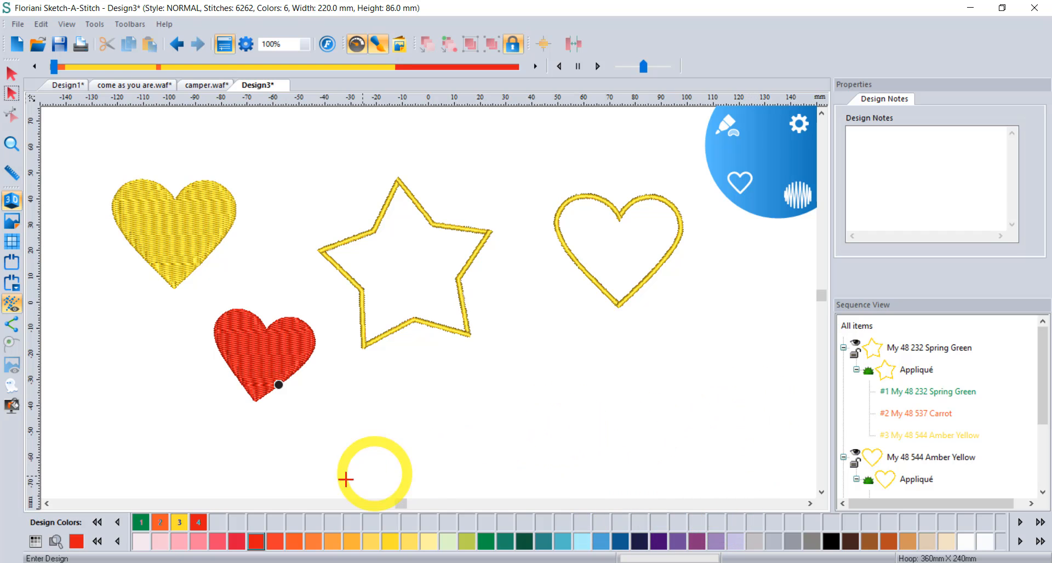
pyautogui.click(563, 542)
pyautogui.moveTo(515, 354); pyautogui.dragTo(594, 369)
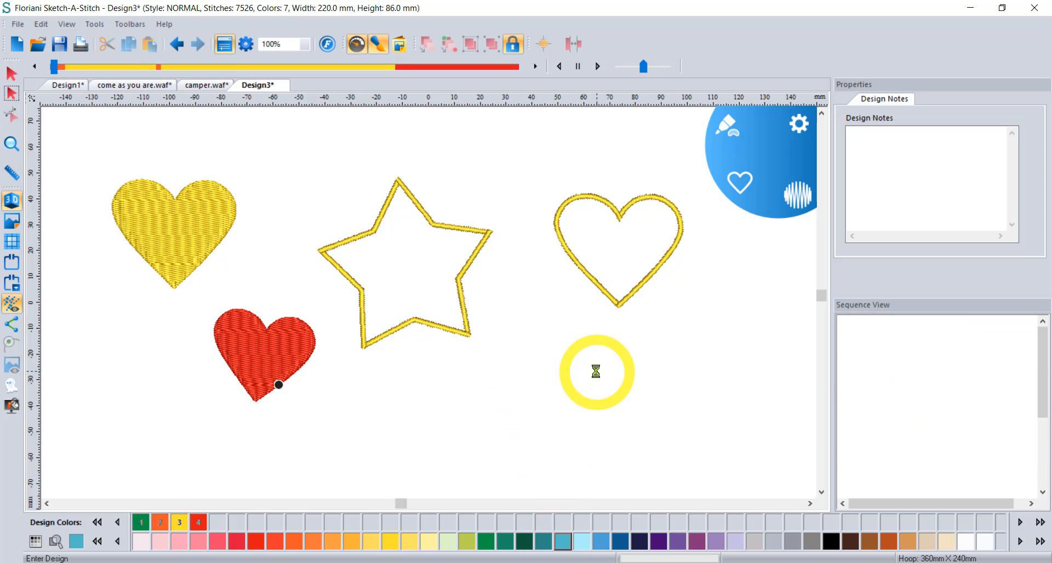
# - Switch the fill shape to a star and draw a blue star about 31 mm wide right of the blue heart
pyautogui.click(744, 193)
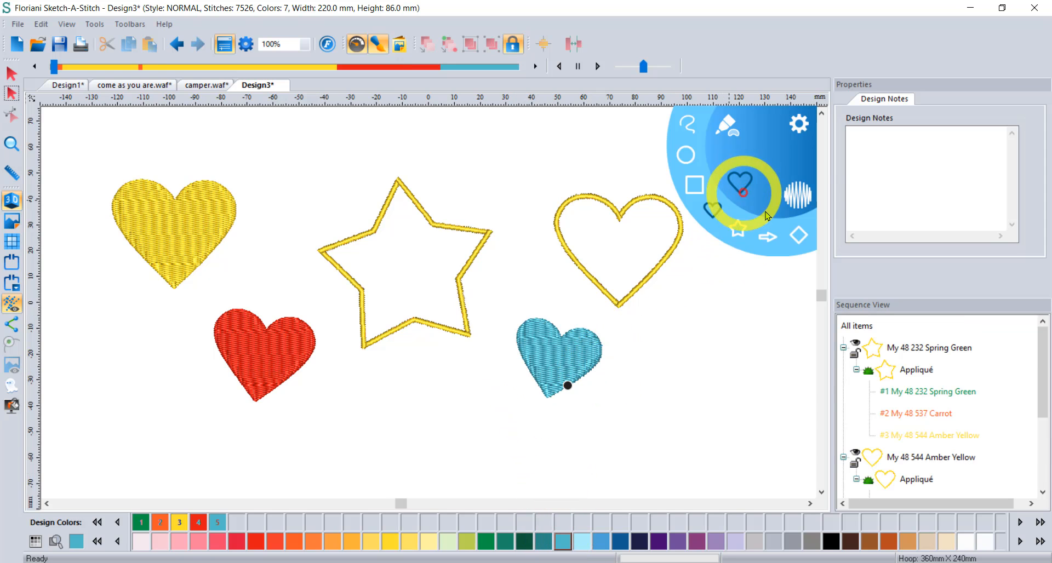
pyautogui.click(738, 227)
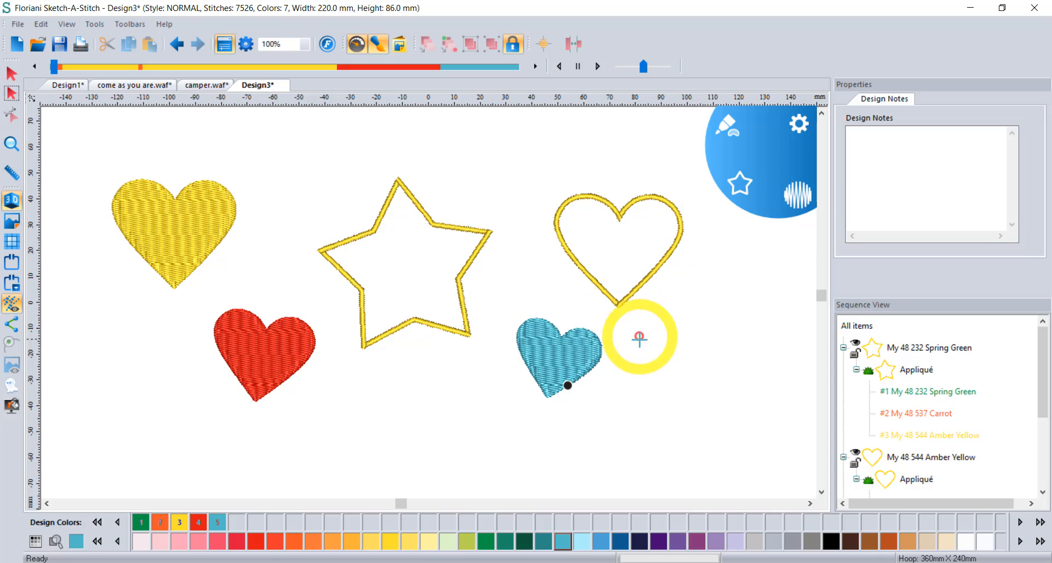
pyautogui.moveTo(634, 340); pyautogui.dragTo(719, 366)
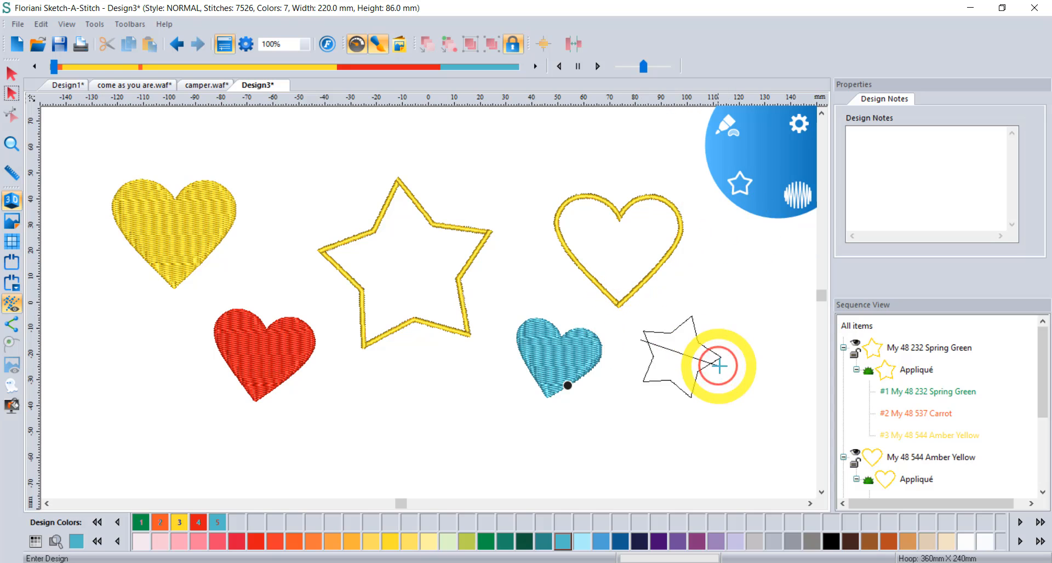
# - Switch to the freehand shape and draw two irregular blue fills, one below the appliqué star and one above and between the appliqué shapes
pyautogui.click(740, 184)
pyautogui.click(687, 124)
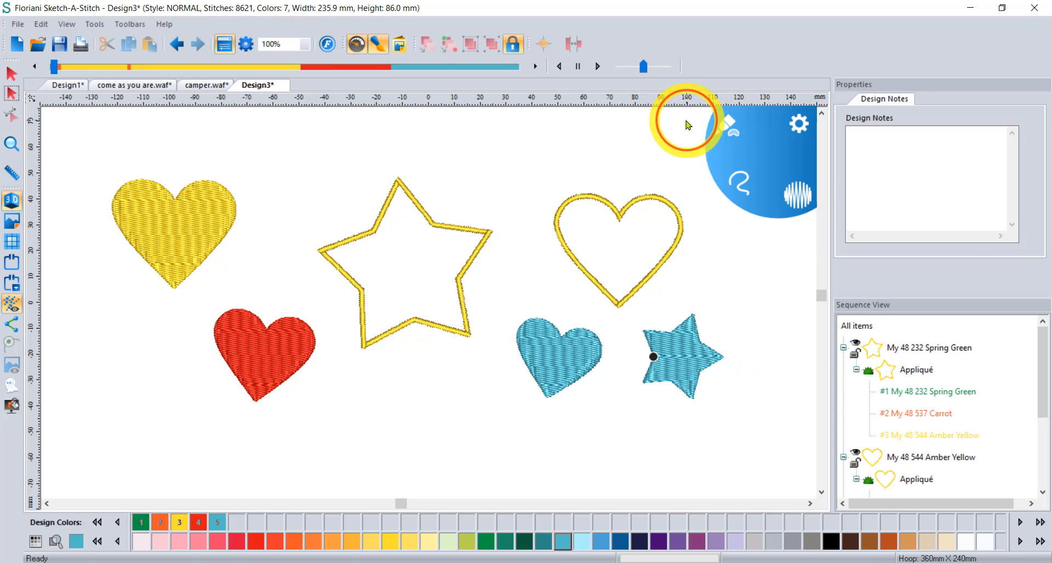
pyautogui.moveTo(399, 383)
pyautogui.mouseDown()
pyautogui.moveTo(383, 441)
pyautogui.moveTo(420, 468)
pyautogui.moveTo(484, 446)
pyautogui.moveTo(469, 383)
pyautogui.moveTo(432, 386)
pyautogui.moveTo(419, 364)
pyautogui.moveTo(378, 363)
pyautogui.moveTo(317, 454)
pyautogui.moveTo(357, 450)
pyautogui.moveTo(358, 401)
pyautogui.moveTo(381, 379)
pyautogui.mouseUp()
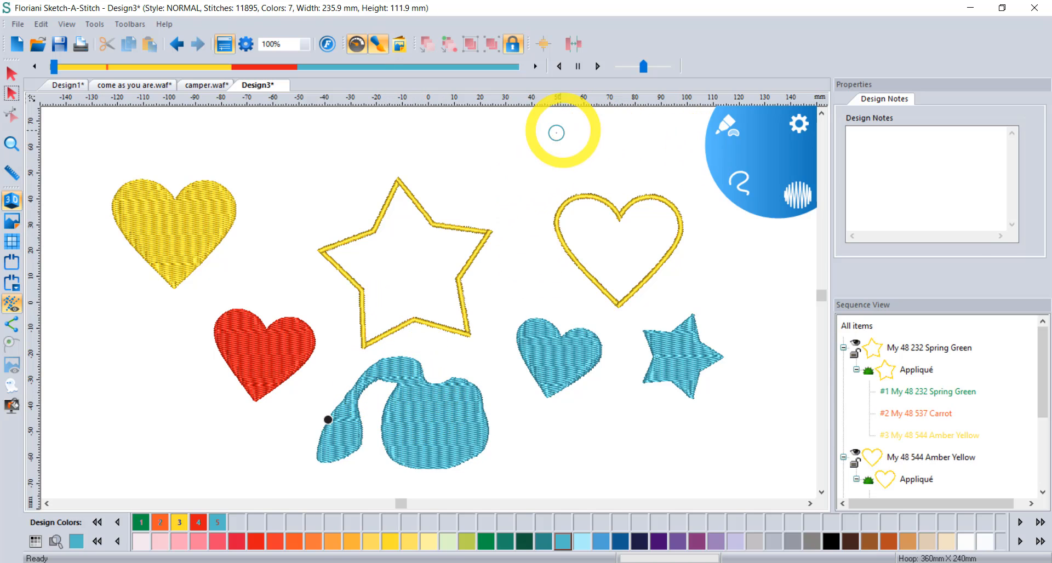
pyautogui.moveTo(492, 139)
pyautogui.mouseDown()
pyautogui.moveTo(472, 165)
pyautogui.moveTo(514, 225)
pyautogui.moveTo(504, 271)
pyautogui.moveTo(534, 273)
pyautogui.moveTo(564, 298)
pyautogui.moveTo(572, 275)
pyautogui.moveTo(538, 246)
pyautogui.moveTo(538, 214)
pyautogui.moveTo(557, 181)
pyautogui.moveTo(648, 178)
pyautogui.moveTo(648, 158)
pyautogui.moveTo(573, 123)
pyautogui.moveTo(417, 114)
pyautogui.moveTo(376, 134)
pyautogui.moveTo(395, 146)
pyautogui.moveTo(440, 134)
pyautogui.mouseUp()
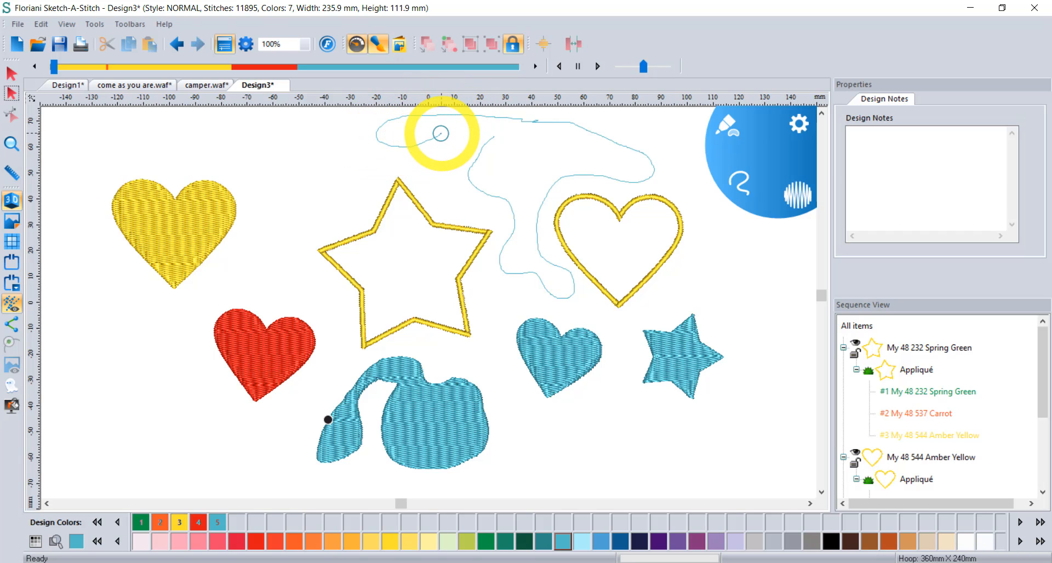
pyautogui.moveTo(441, 133); pyautogui.dragTo(442, 131)
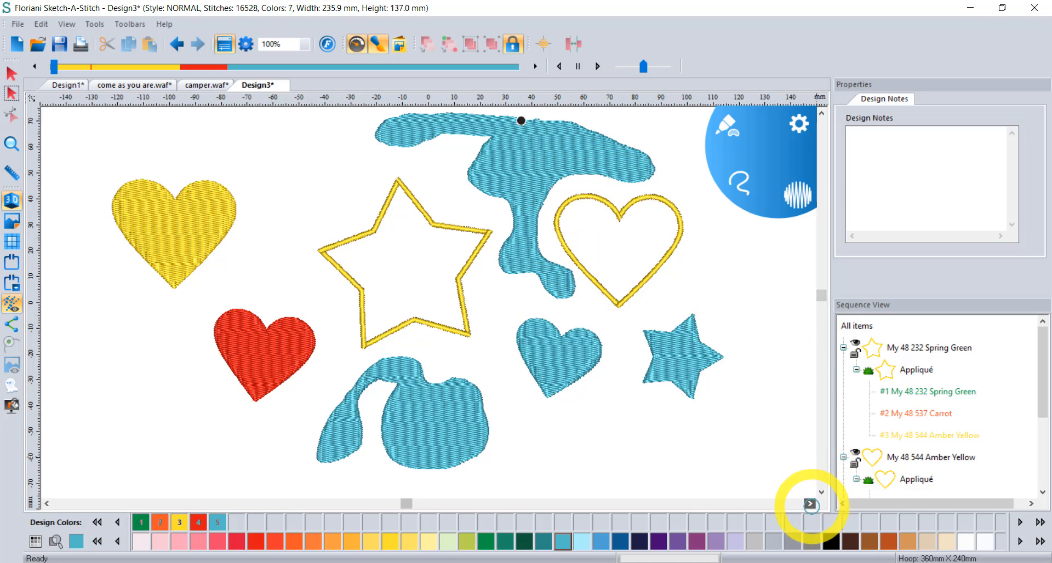
# - Draw a freehand filled figure eight about 58 mm tall and a rounded fill about 56 mm wide in the empty area to the right
pyautogui.click(810, 504)
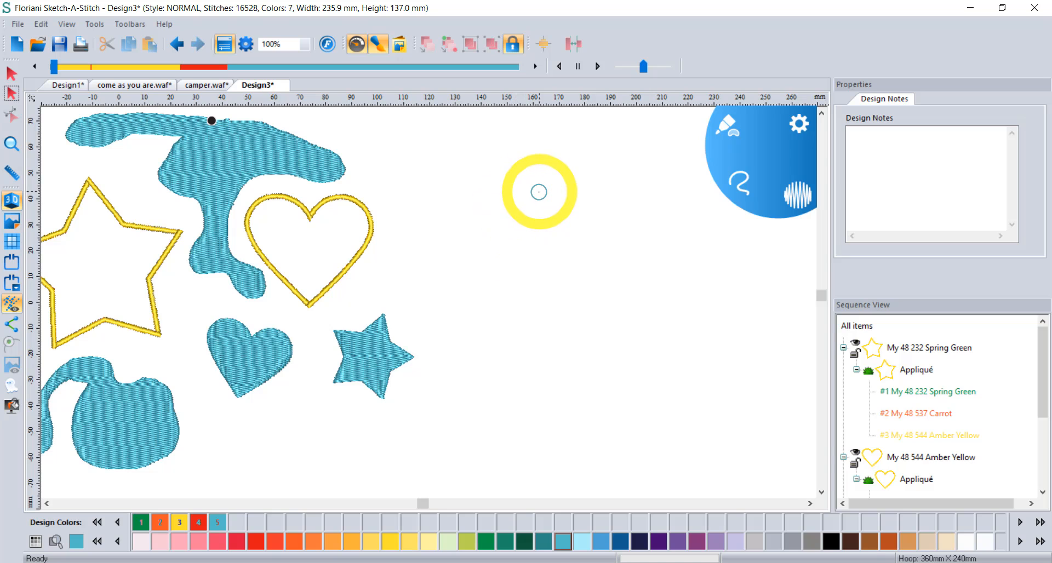
pyautogui.moveTo(540, 192)
pyautogui.mouseDown()
pyautogui.moveTo(570, 283)
pyautogui.moveTo(544, 340)
pyautogui.moveTo(507, 310)
pyautogui.moveTo(581, 212)
pyautogui.mouseUp()
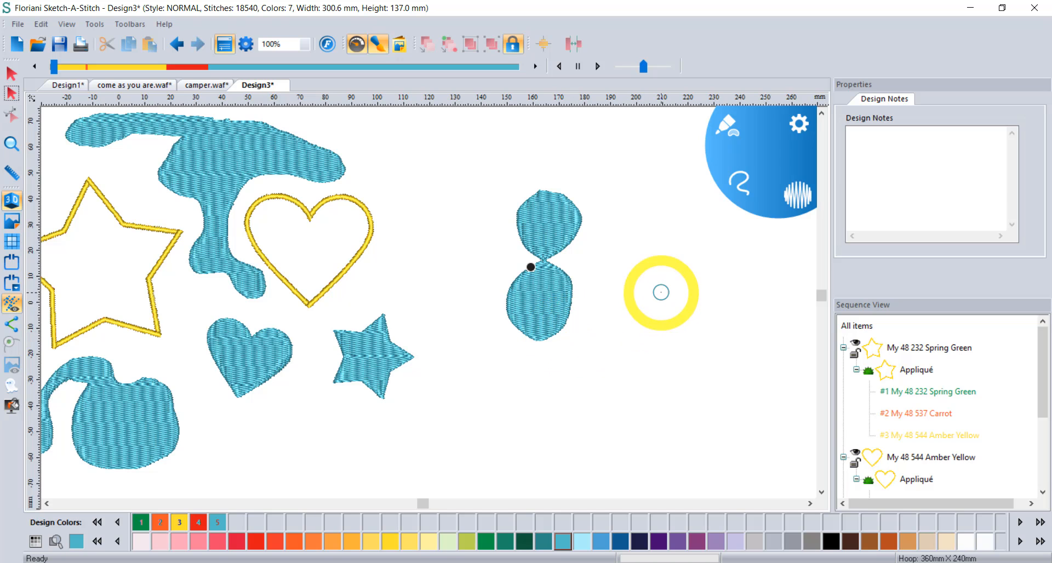
pyautogui.moveTo(642, 311)
pyautogui.mouseDown()
pyautogui.moveTo(618, 383)
pyautogui.moveTo(724, 408)
pyautogui.moveTo(759, 345)
pyautogui.moveTo(696, 288)
pyautogui.moveTo(739, 398)
pyautogui.mouseUp()
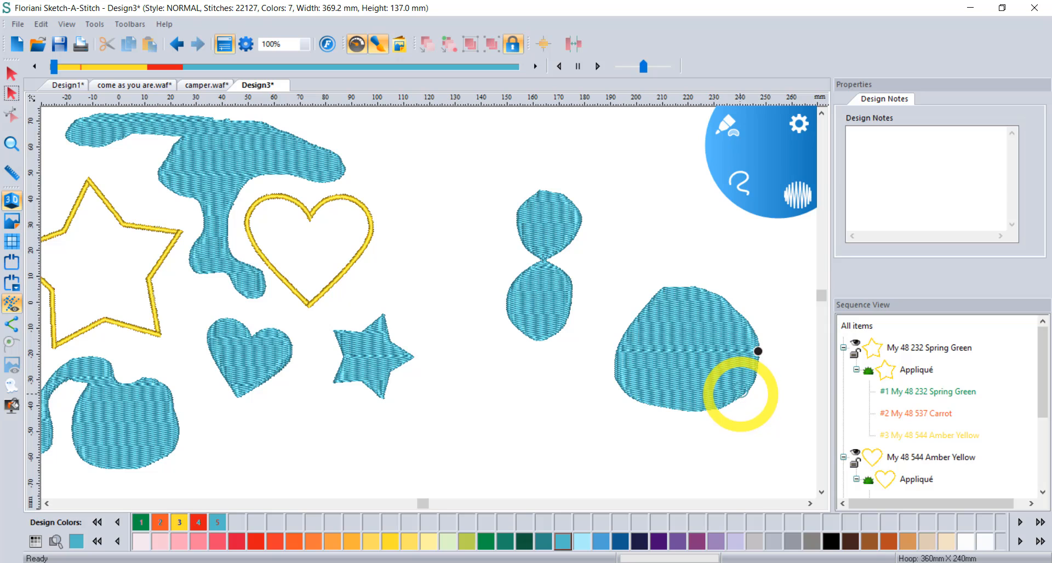
# - Switch to the run-stitch marker brush, draw an angular run line above the rounded fill, and return to object selection
pyautogui.click(726, 126)
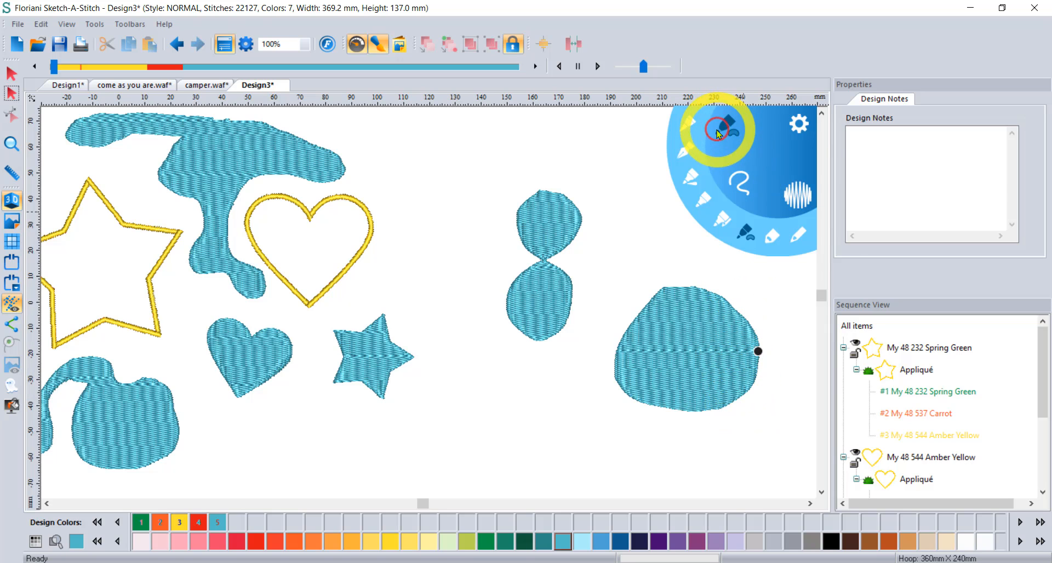
pyautogui.click(796, 238)
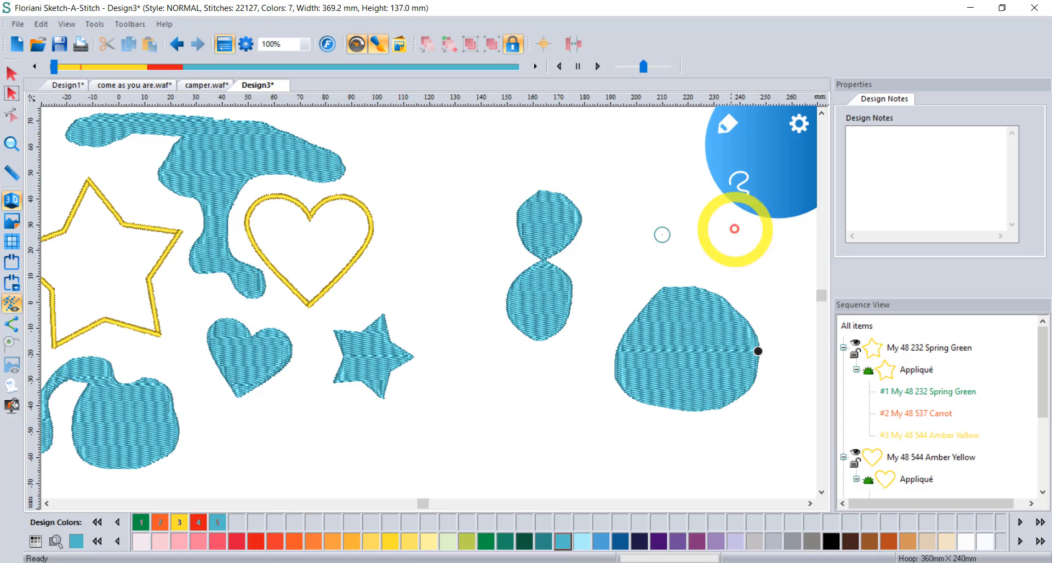
pyautogui.moveTo(594, 175); pyautogui.dragTo(761, 268)
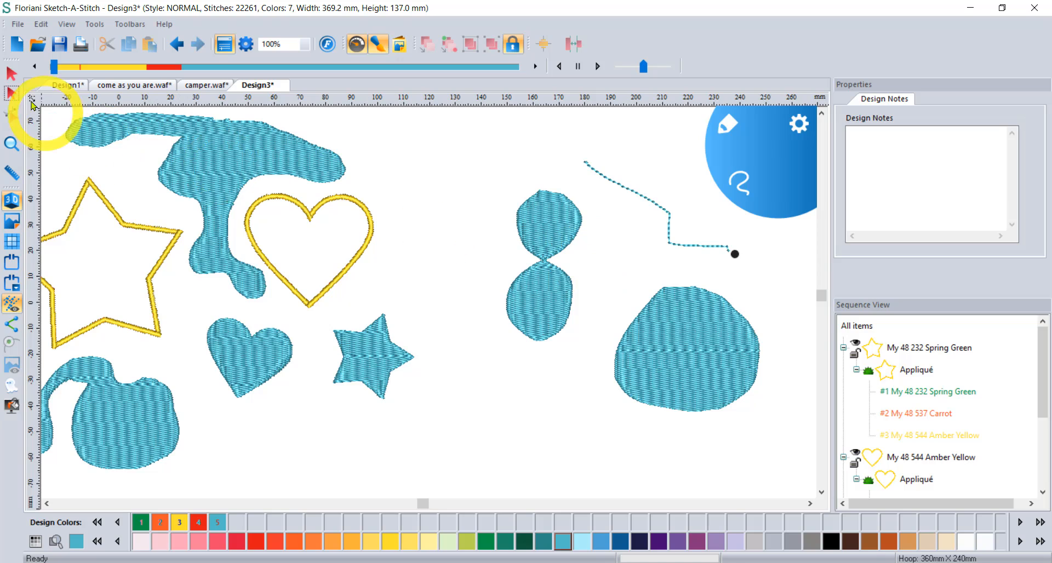
pyautogui.click(14, 77)
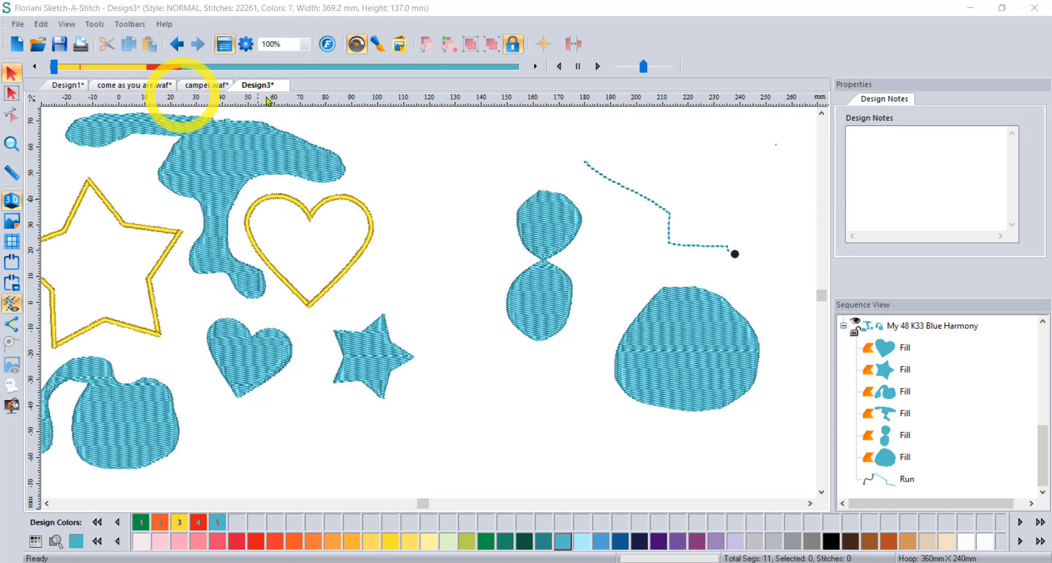
# - Return to the Sketchbook, choose the pencil brush and draw a long looping freehand run line between the blue star and the figure eight
pyautogui.click(378, 44)
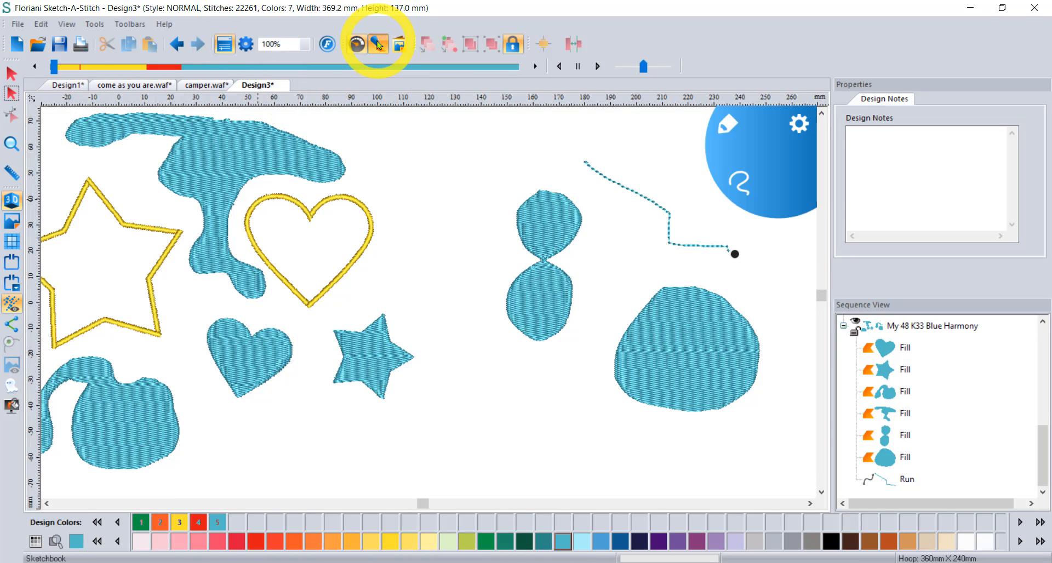
pyautogui.click(721, 120)
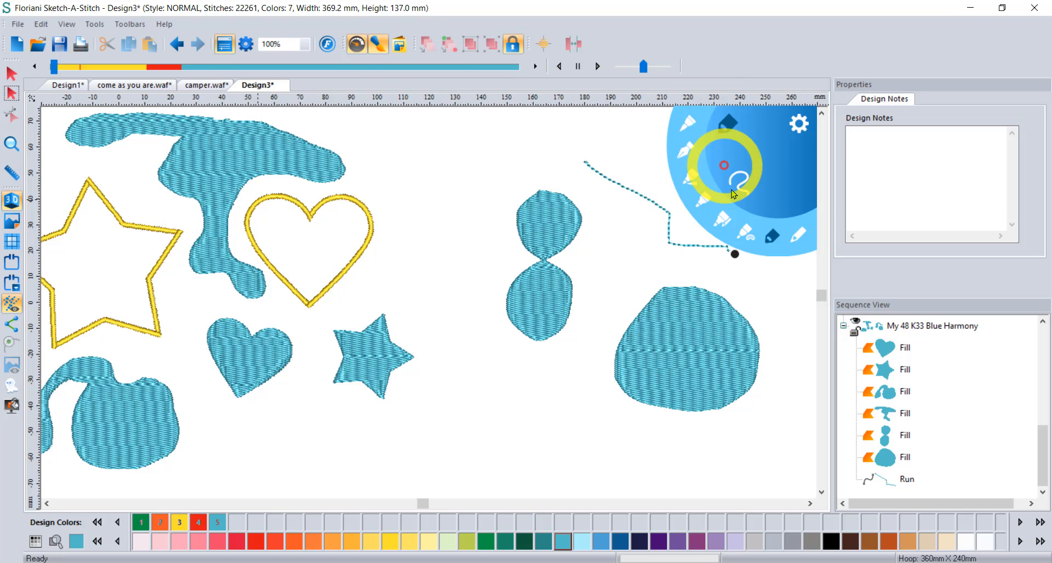
pyautogui.click(797, 240)
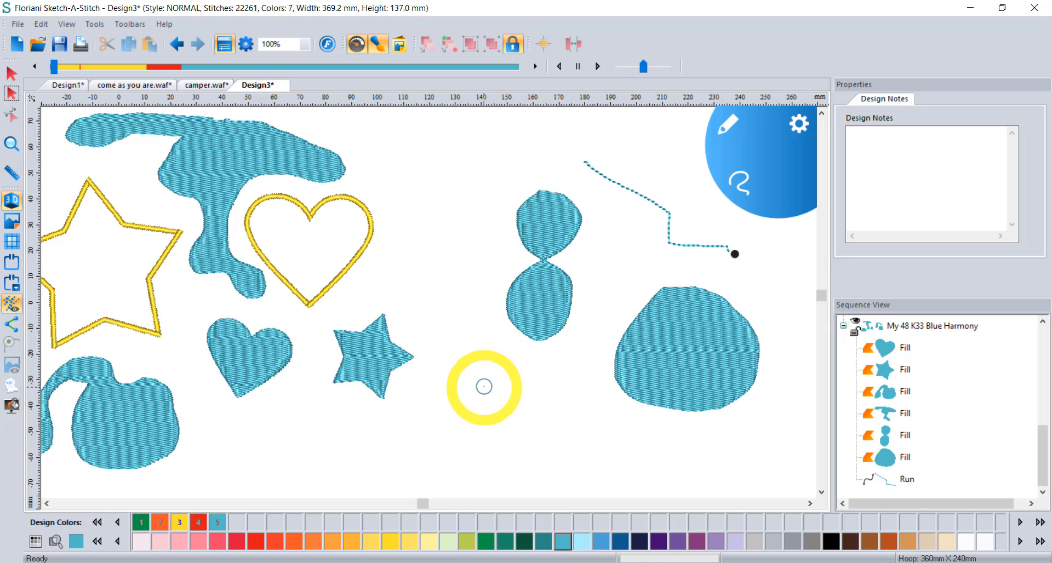
pyautogui.moveTo(484, 391)
pyautogui.mouseDown()
pyautogui.moveTo(492, 417)
pyautogui.moveTo(530, 427)
pyautogui.moveTo(550, 411)
pyautogui.moveTo(483, 372)
pyautogui.moveTo(445, 308)
pyautogui.moveTo(474, 157)
pyautogui.moveTo(420, 195)
pyautogui.moveTo(393, 312)
pyautogui.moveTo(421, 451)
pyautogui.moveTo(491, 467)
pyautogui.moveTo(610, 439)
pyautogui.moveTo(610, 406)
pyautogui.mouseUp()
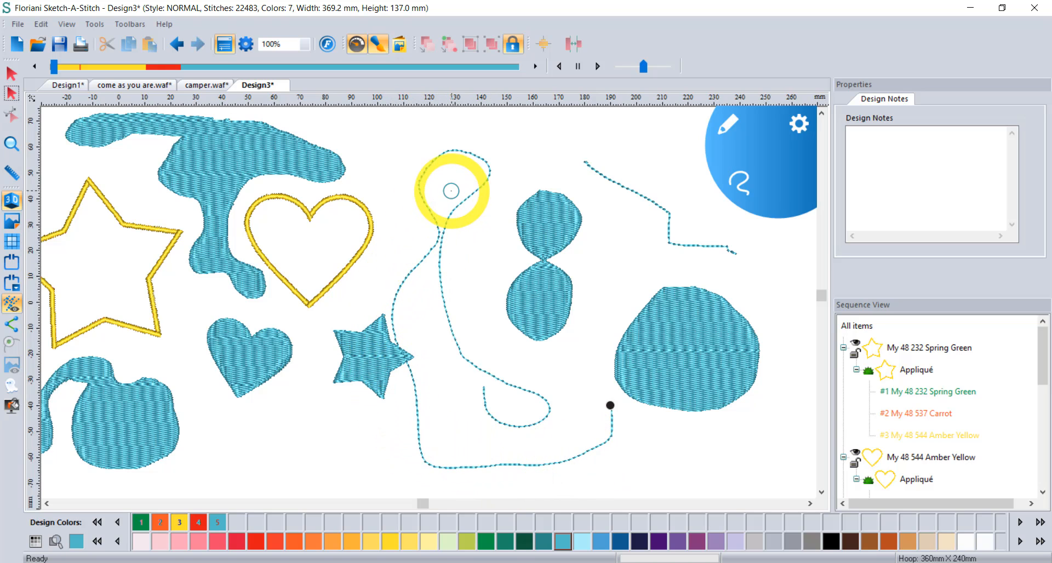
# - Examine the stitch length settings and drawing shapes available for the pencil brush
pyautogui.click(725, 121)
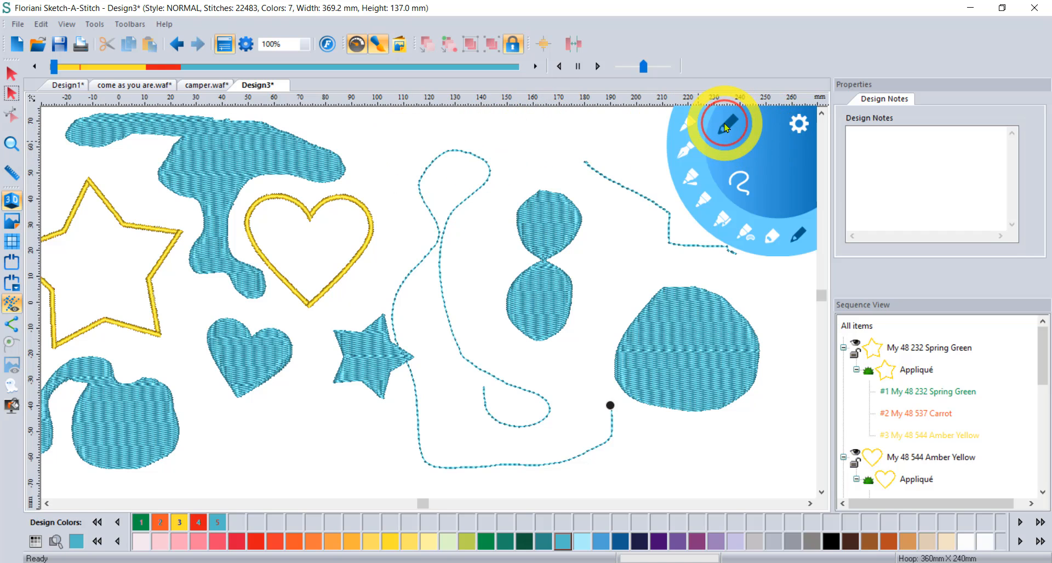
pyautogui.click(799, 236)
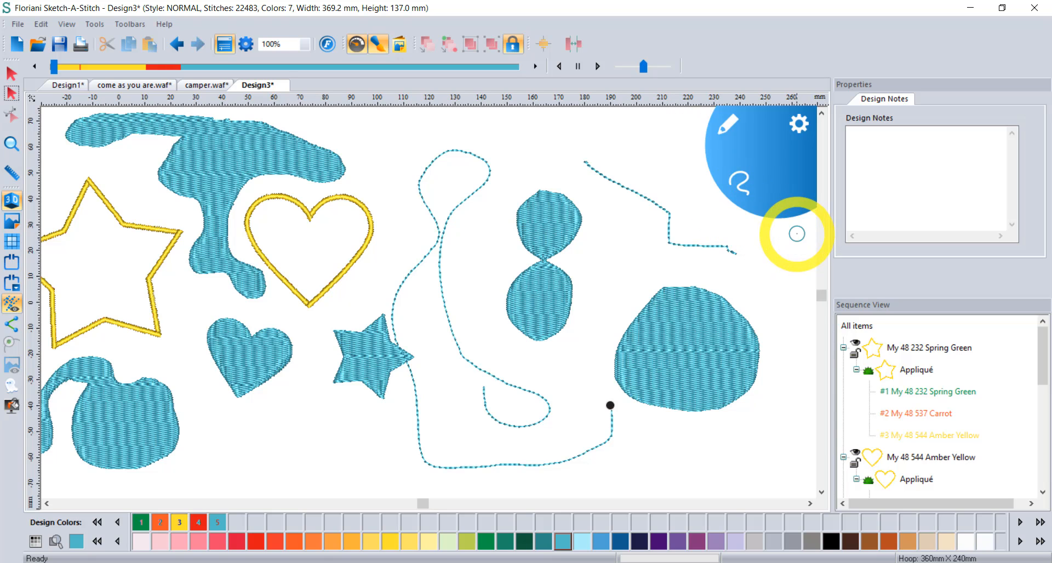
pyautogui.click(801, 196)
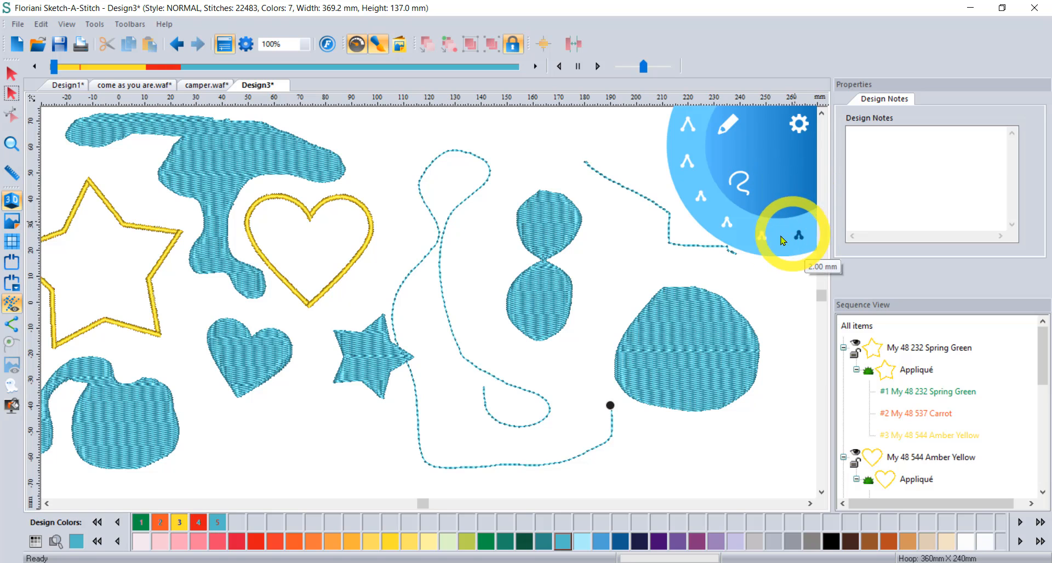
pyautogui.click(697, 140)
pyautogui.click(736, 176)
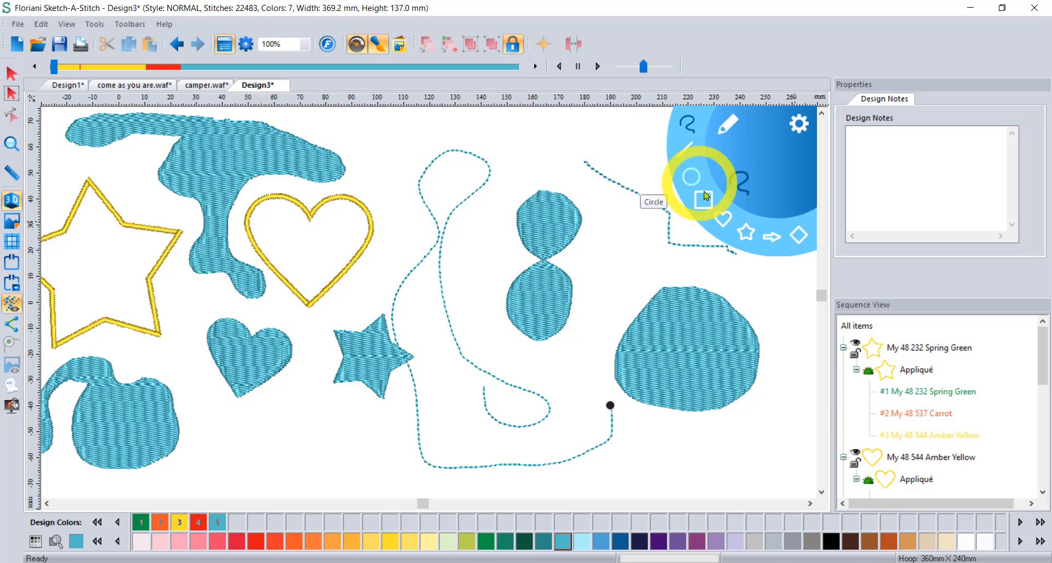
# - Check which settings the pen brush offers and switch the brush back to the freehand fill
pyautogui.click(727, 122)
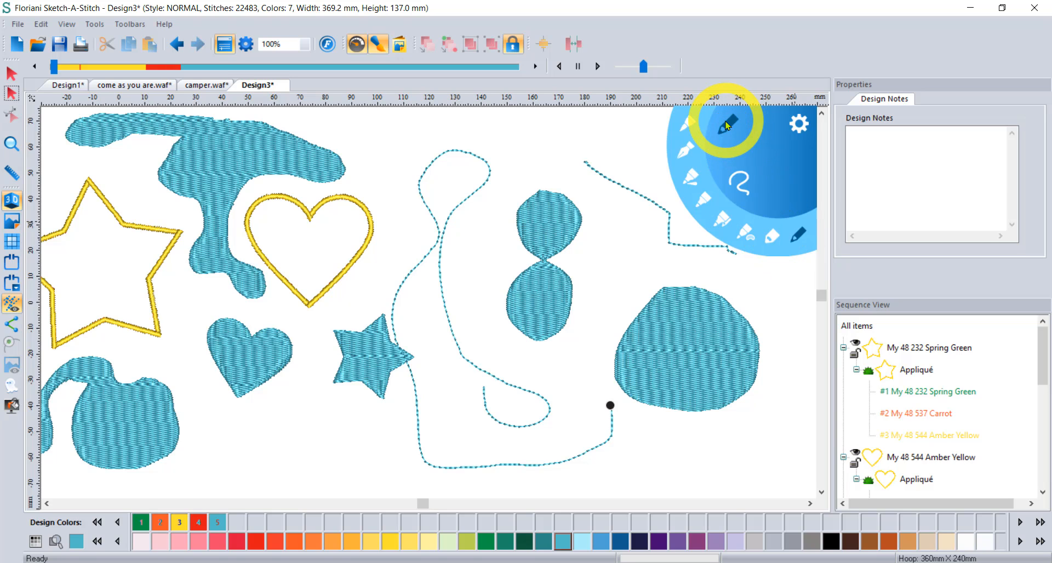
pyautogui.click(686, 149)
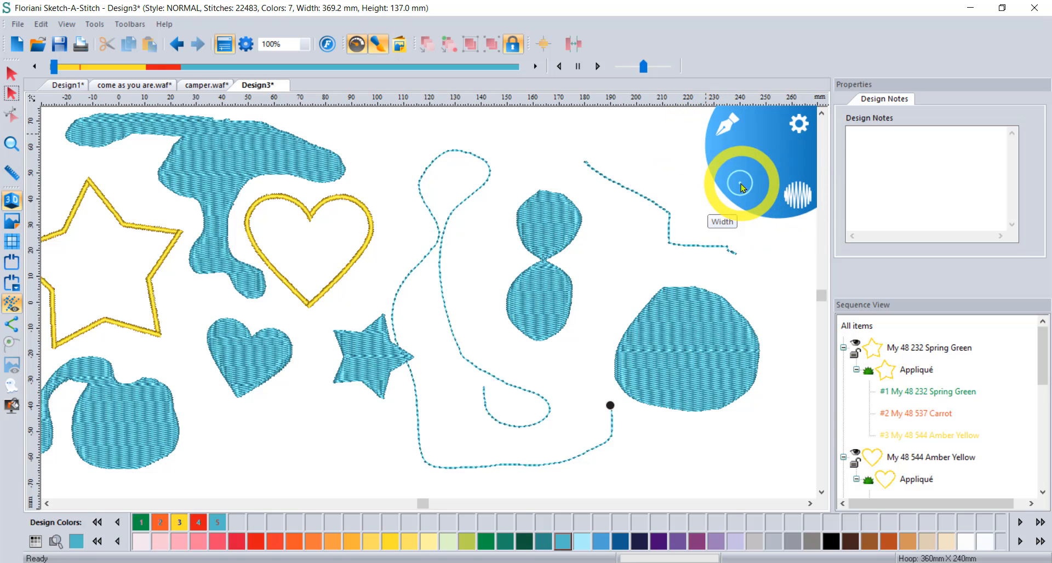
pyautogui.click(722, 128)
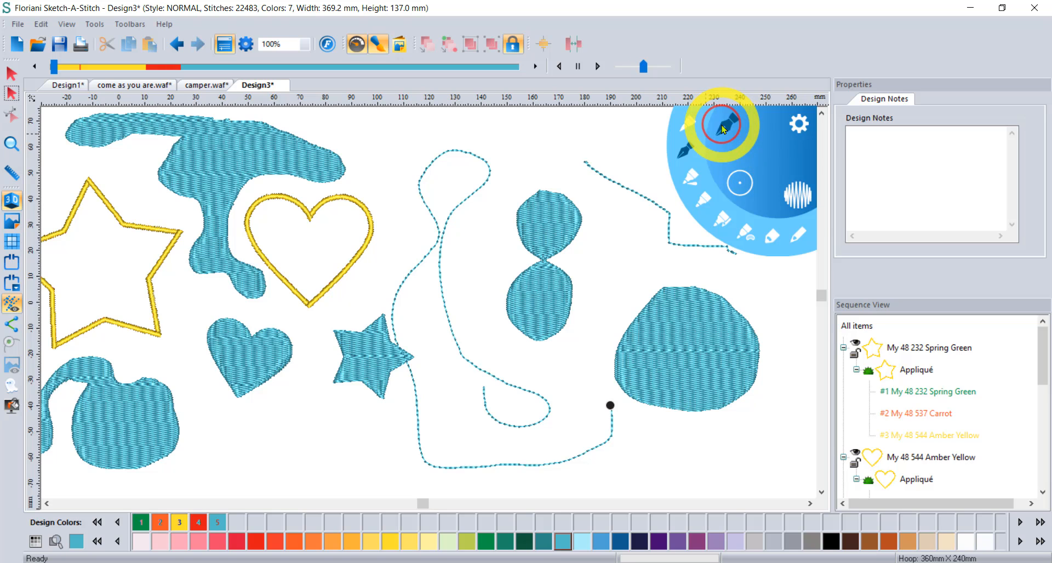
pyautogui.click(743, 232)
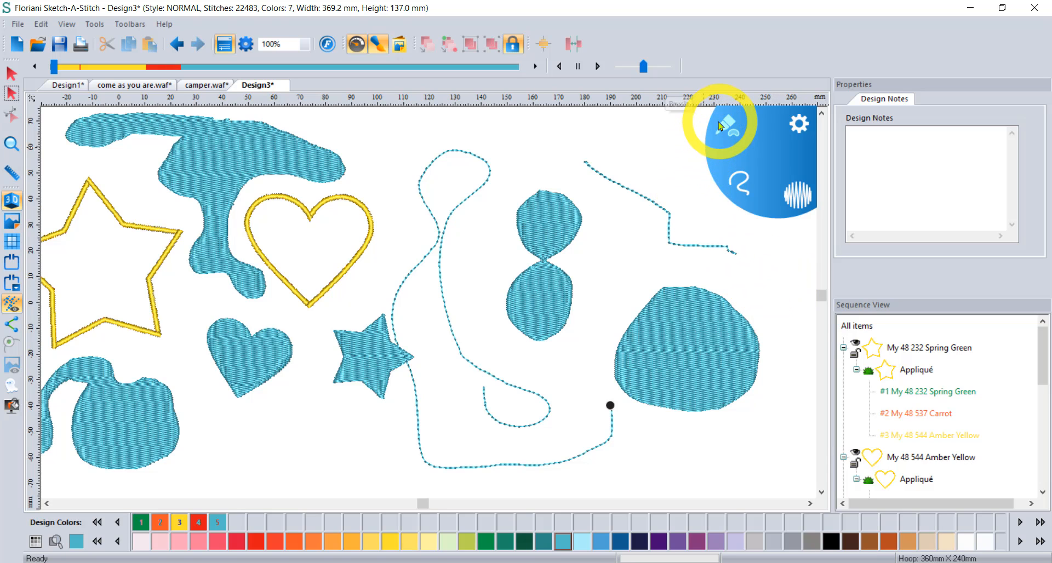
pyautogui.click(720, 128)
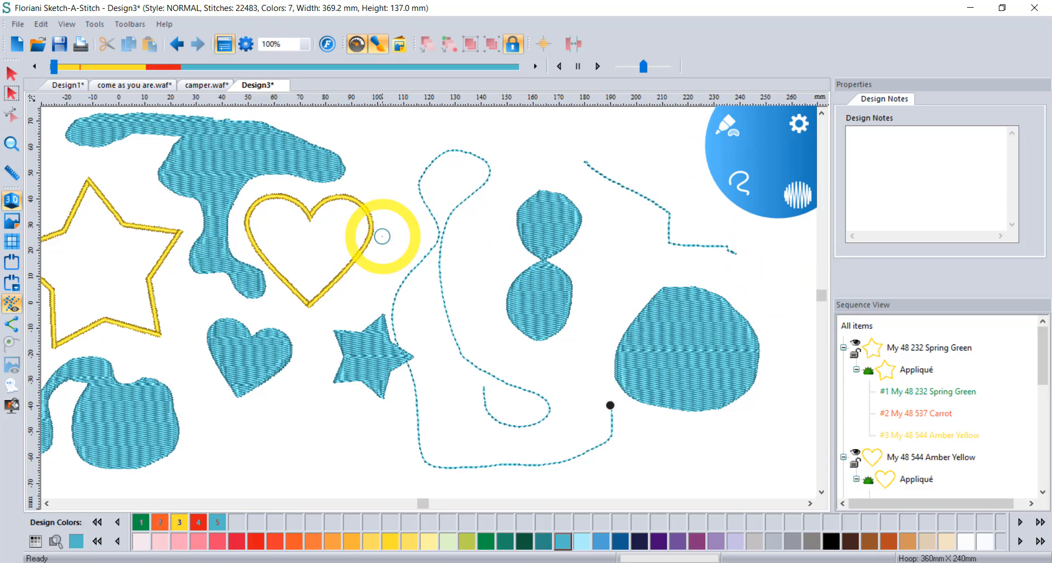